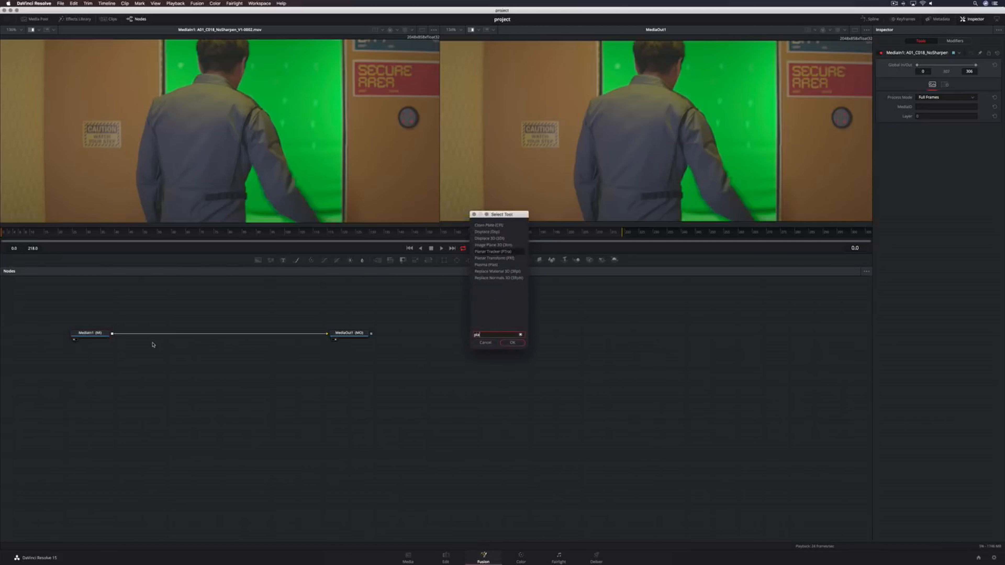
Add a Planar Tracker node below the main flow, feed MediaIn1 into it and show it in the viewer
key(Return)
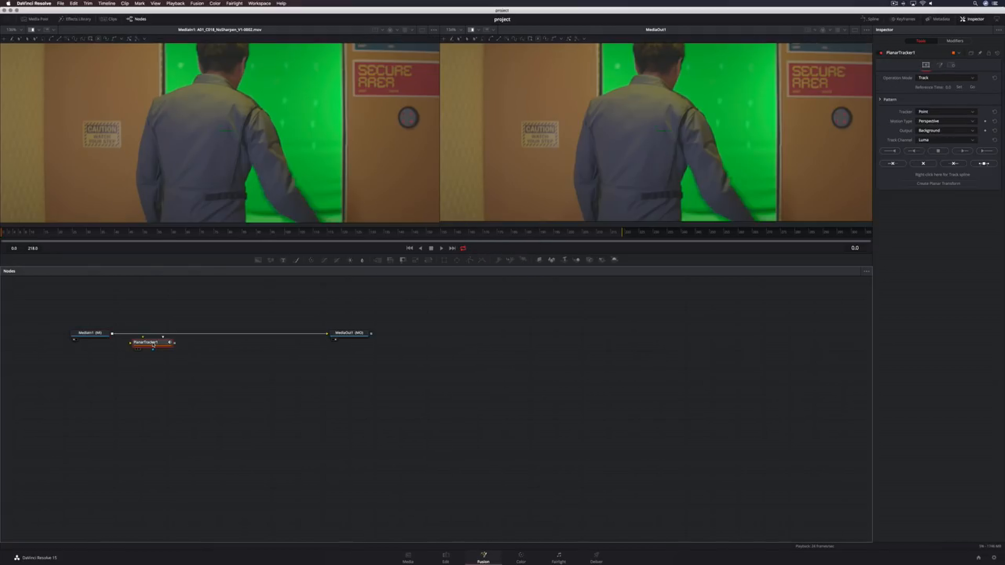
drag(153, 345, 152, 371)
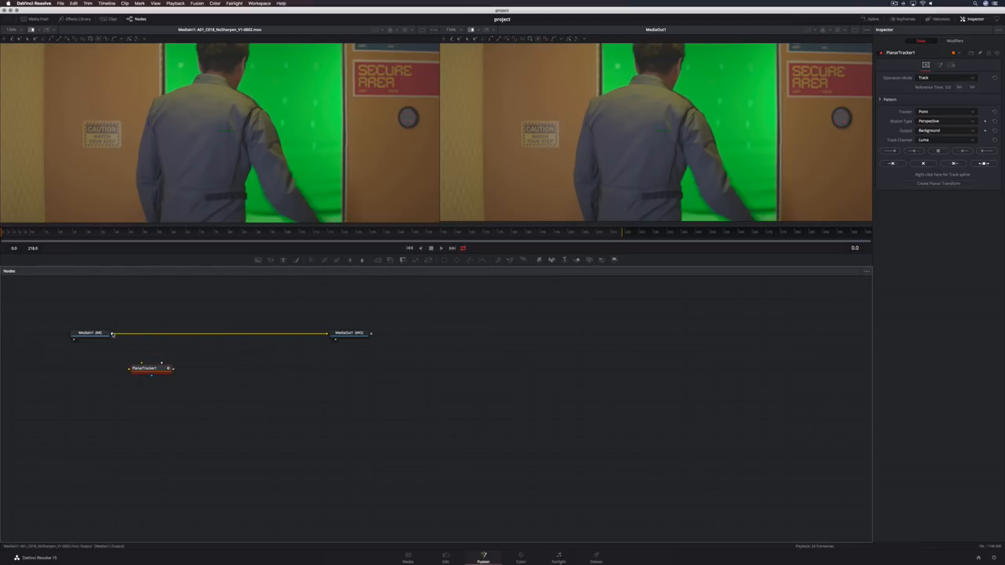
drag(112, 334, 146, 372)
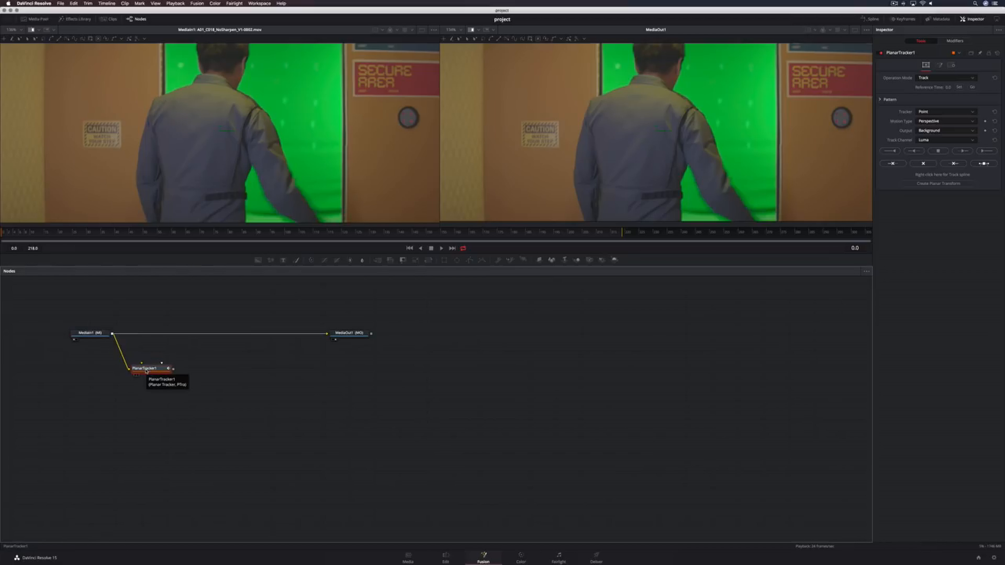
key(1)
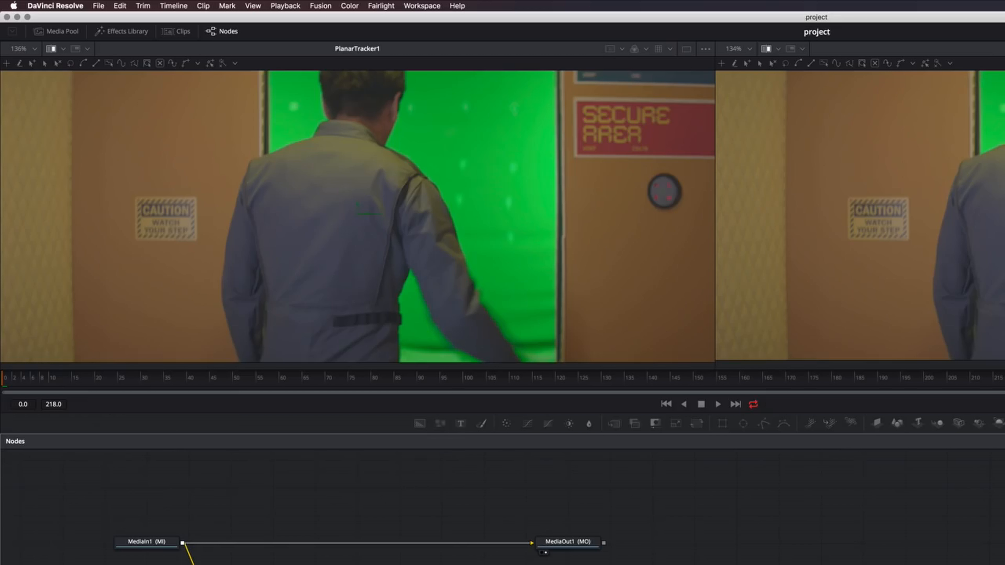
Draw a closed tracking pattern polygon around the CAUTION sign on the left wall
click(136, 199)
click(192, 199)
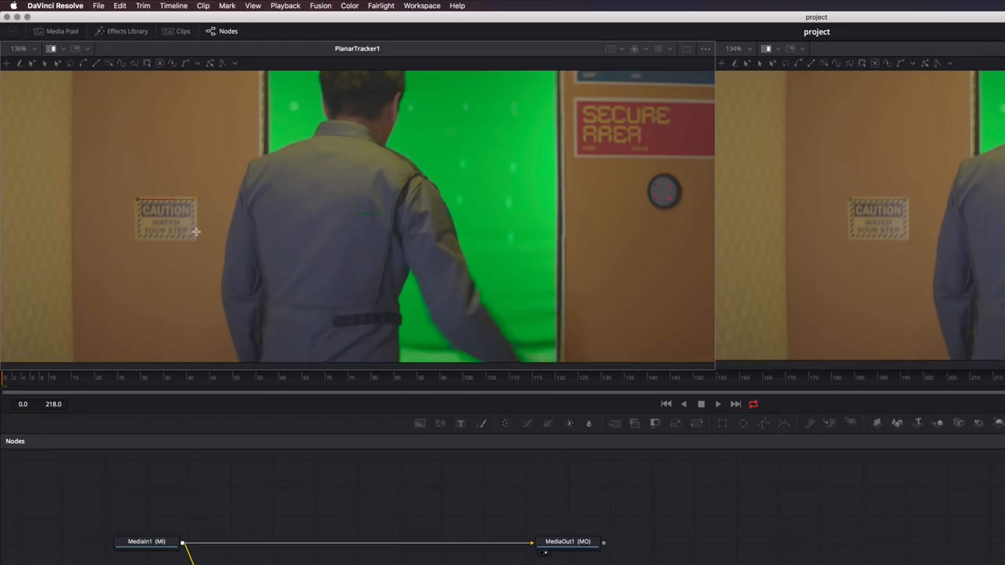
click(195, 237)
click(136, 237)
click(136, 199)
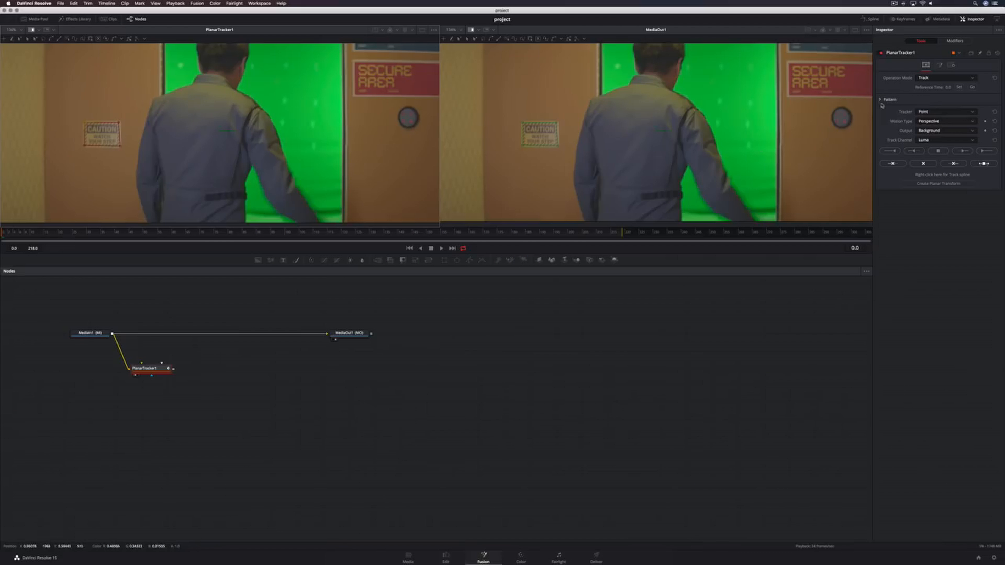
Set the reference time, track the pattern forward, and create a Planar Transform from the track
click(959, 88)
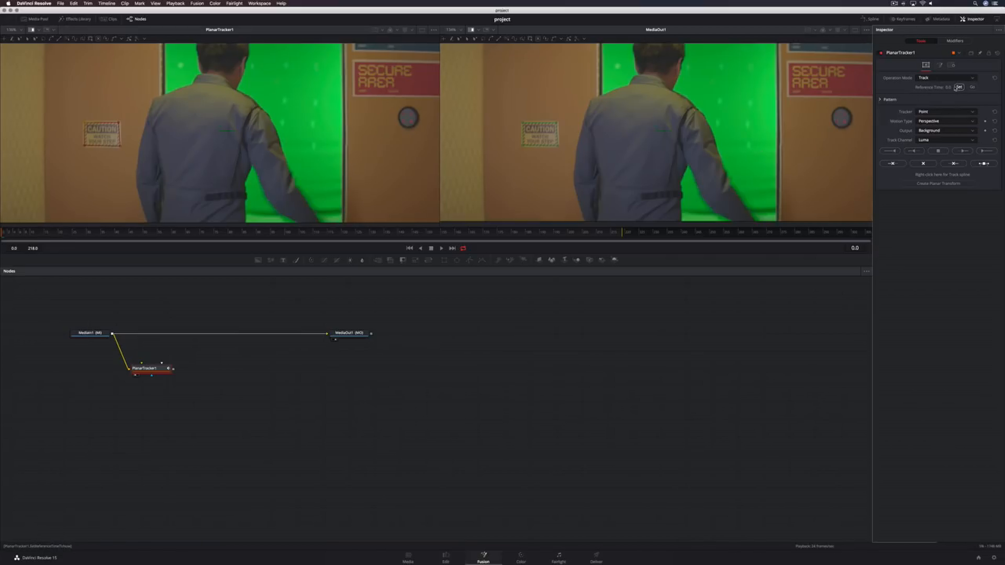
click(984, 151)
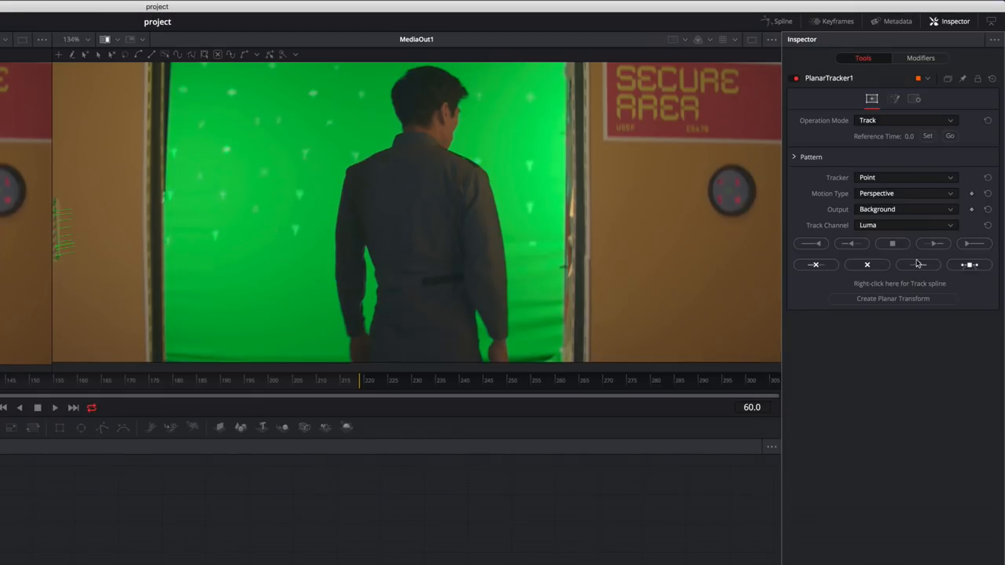
click(900, 300)
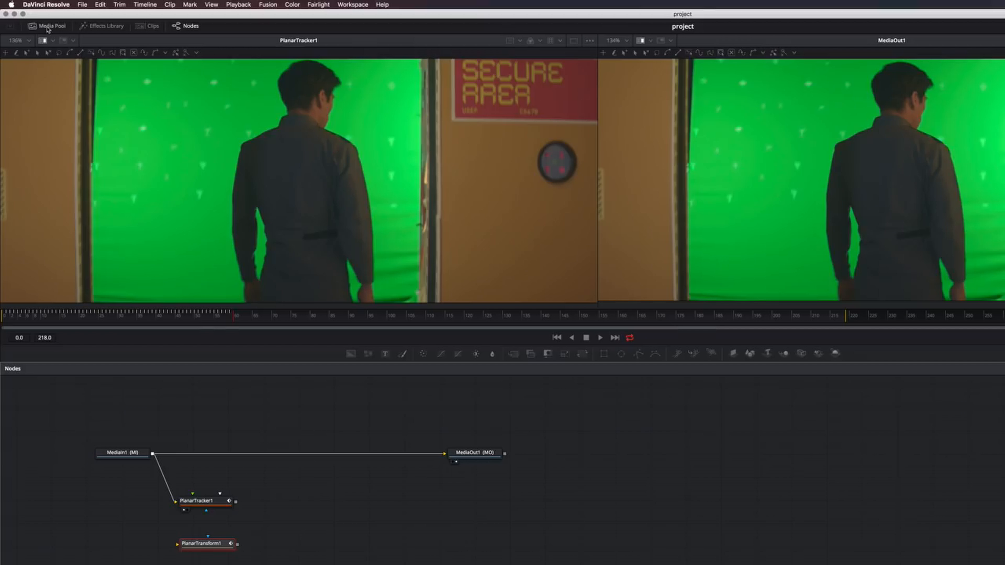
Bring Sign2K.mov from the media pool into the node graph as a new media input
click(47, 26)
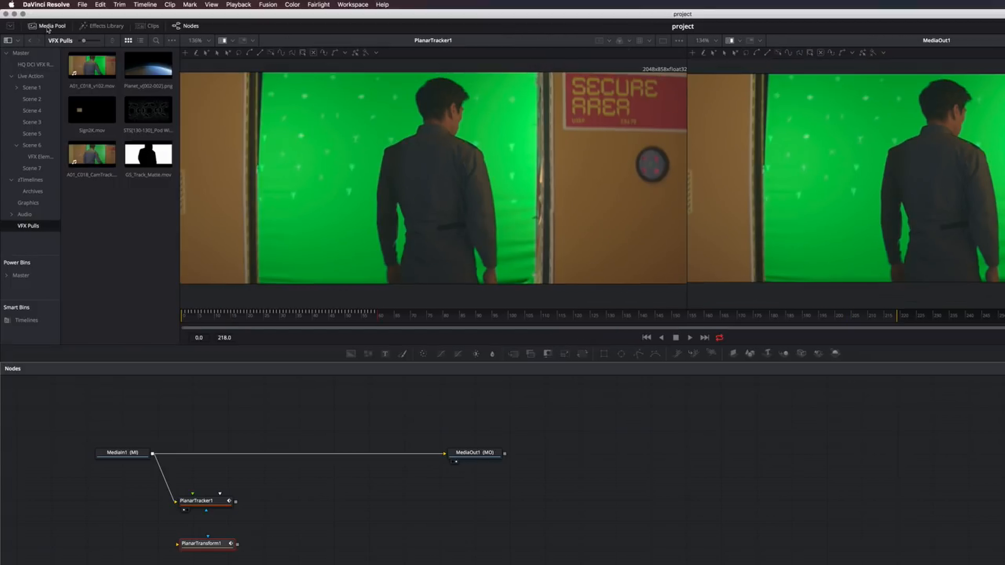
click(94, 108)
drag(93, 107, 52, 551)
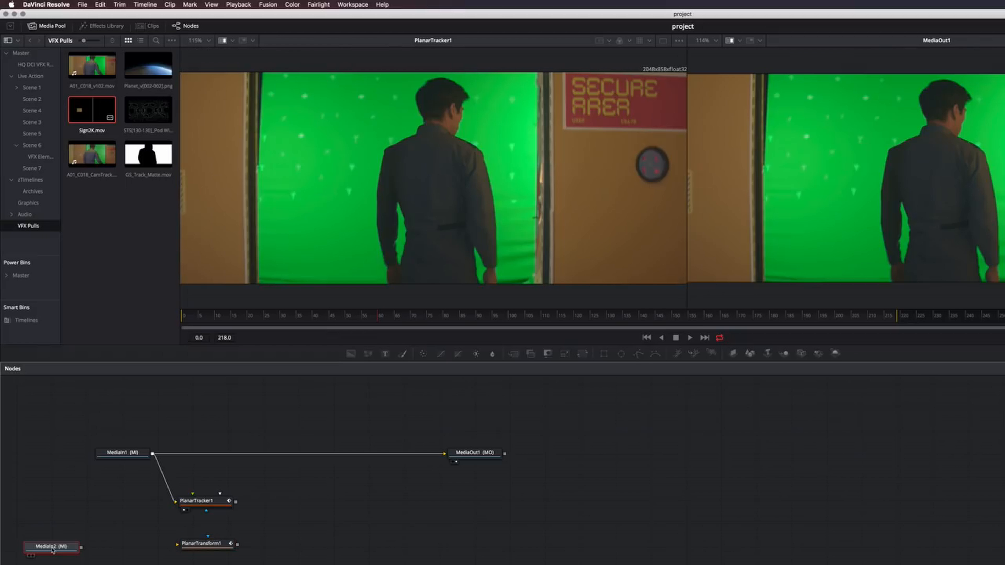
Add an Alpha Multiply node after the Sign2K input and connect its output to the Planar Transform
key(shift+space)
text(plan)
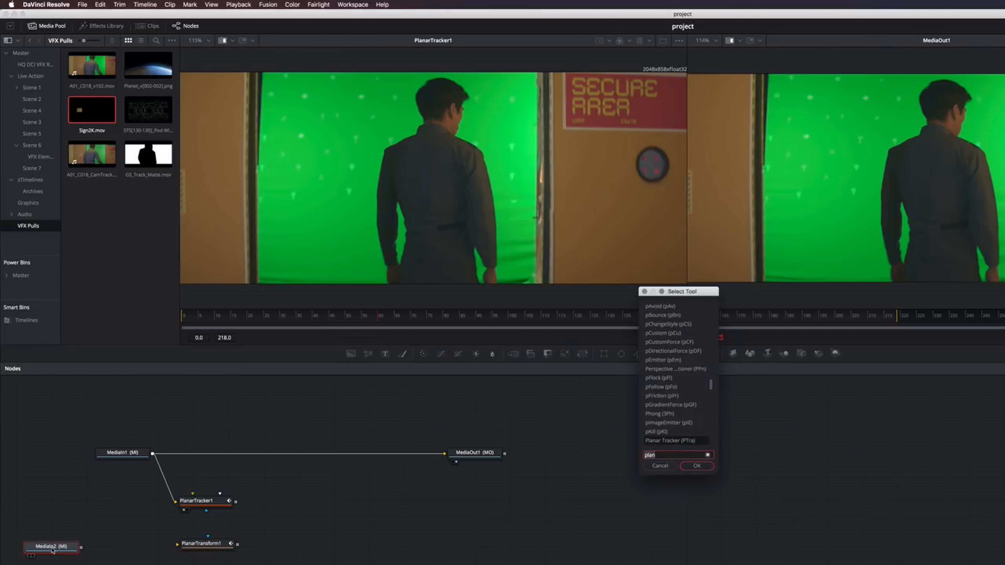
text(mul)
key(Return)
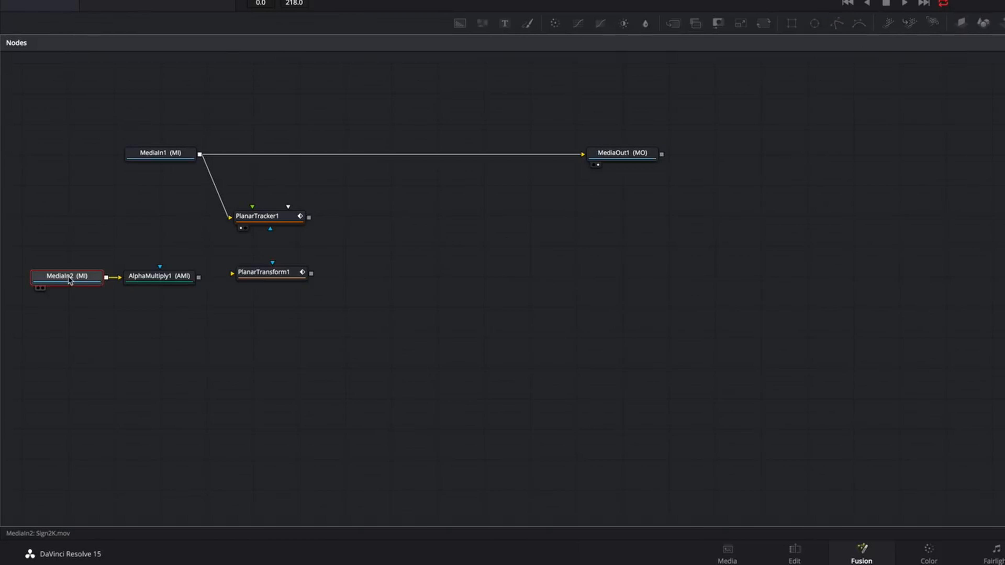
click(163, 279)
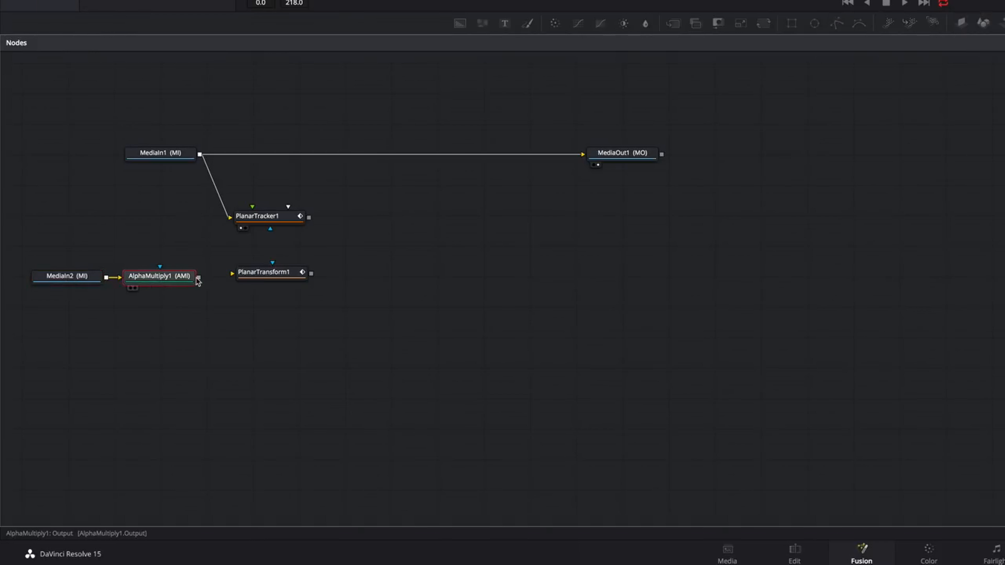
drag(198, 278, 232, 273)
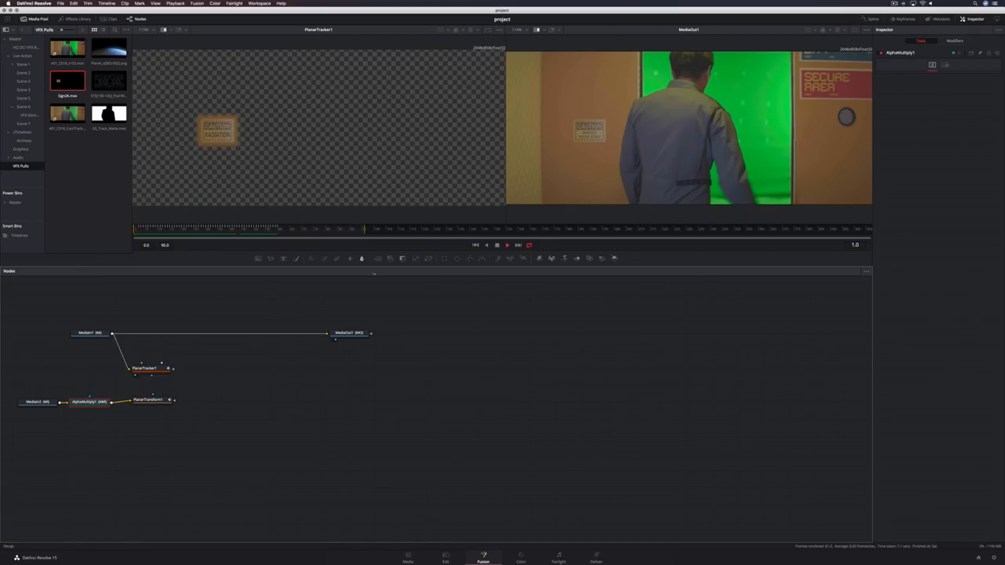
Insert a Merge node between MediaIn1 and MediaOut1 and connect the Planar Transform output as its foreground
drag(377, 258, 204, 335)
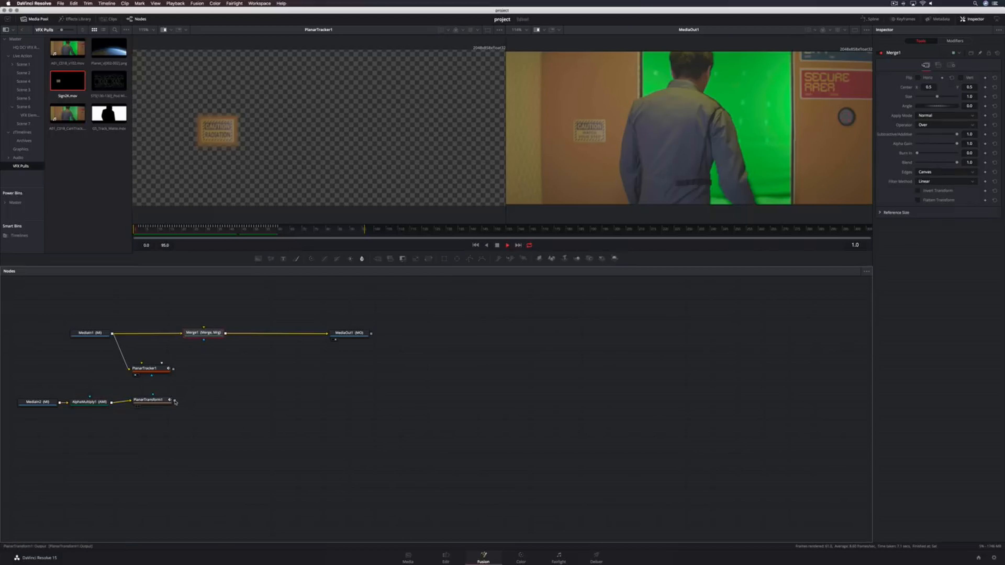
drag(175, 399, 205, 336)
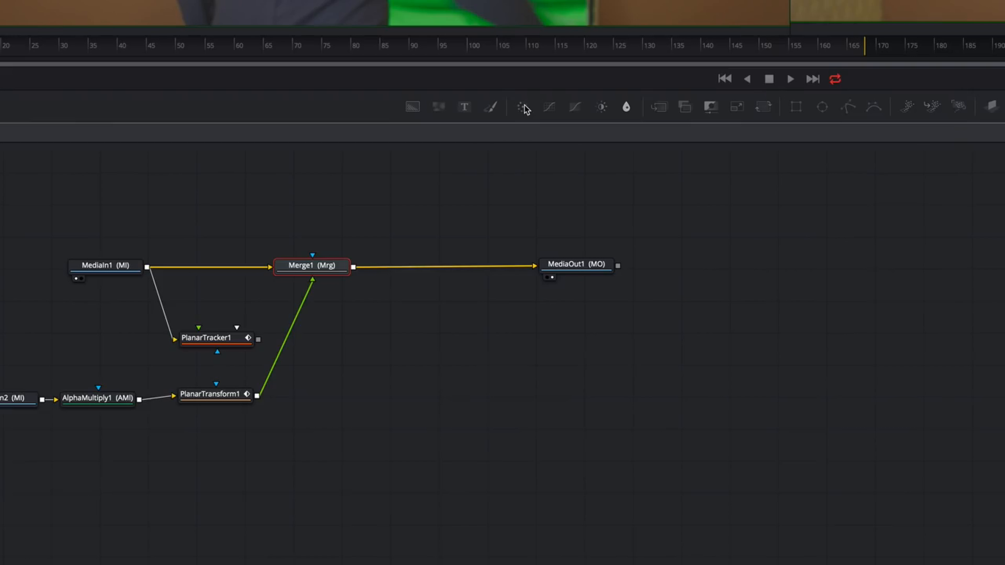
Insert a Color Corrector between the Planar Transform and the Merge node
drag(80, 347, 54, 396)
drag(481, 181, 288, 333)
drag(235, 336, 168, 337)
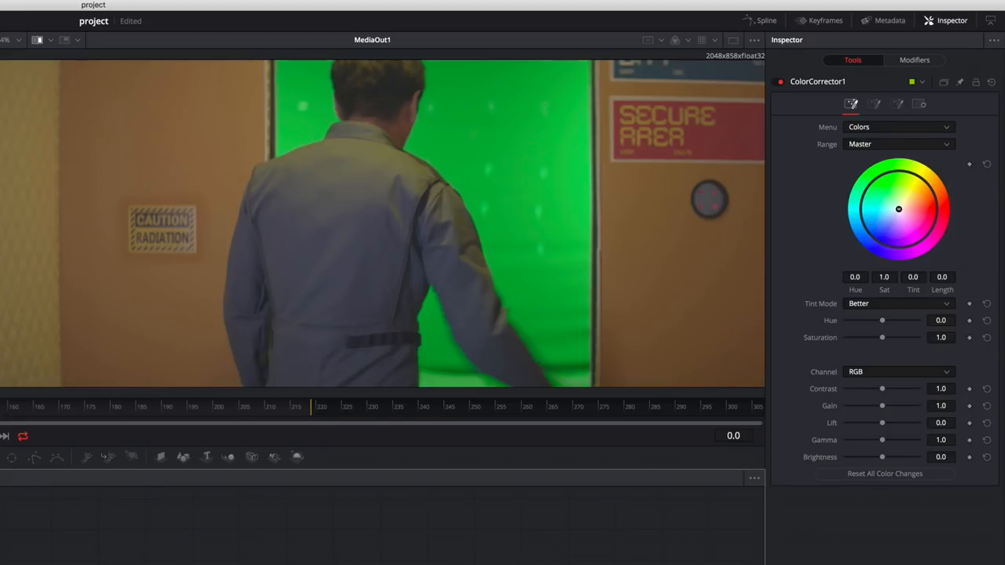
Switch the Color Corrector to Levels, animate the levels, and set the gamma to about 1.06
click(868, 130)
click(868, 150)
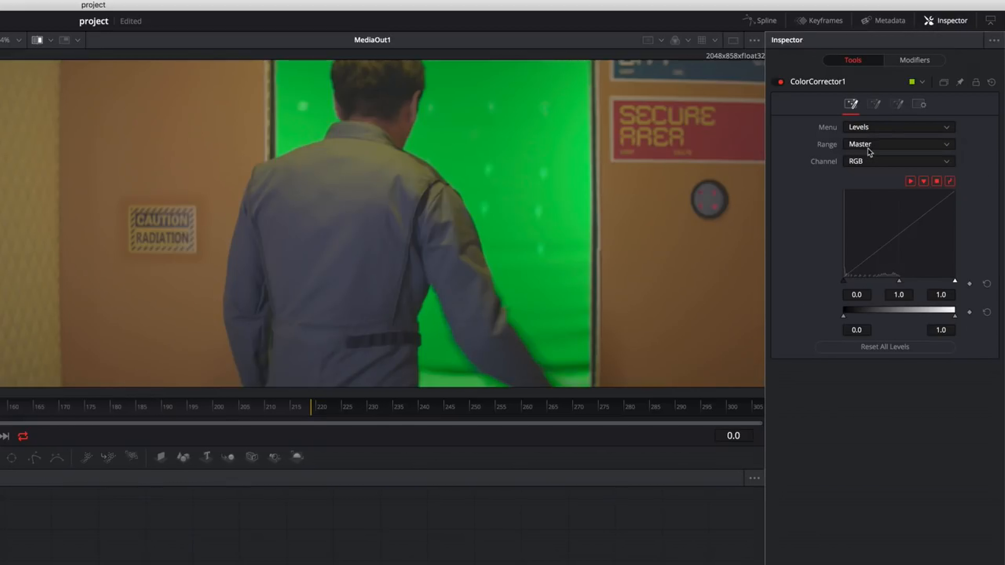
right_click(899, 281)
click(917, 292)
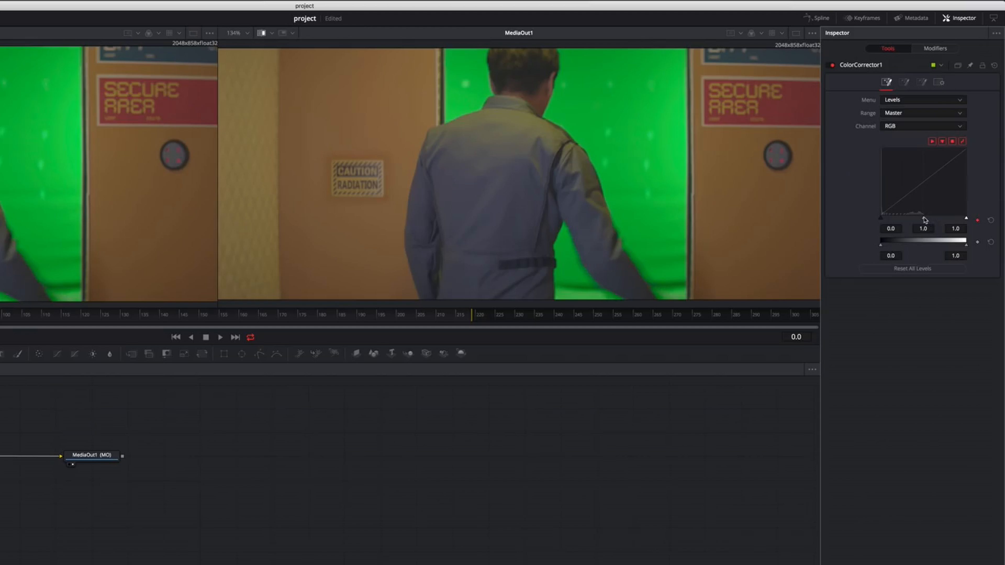
drag(924, 220, 920, 222)
Go to frame 58 and set the levels gamma to about 1.026
click(796, 336)
text(58)
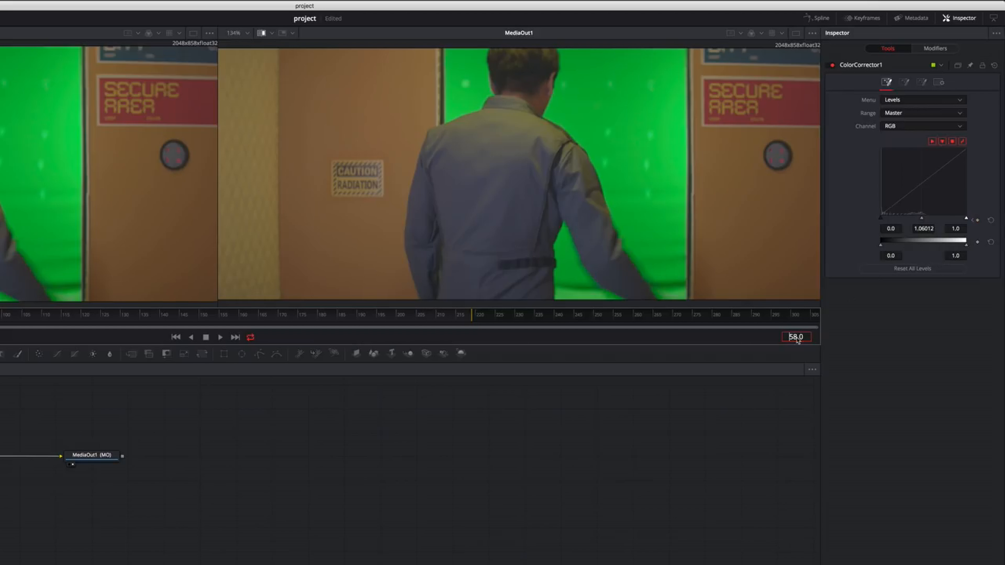
key(Return)
drag(921, 220, 923, 220)
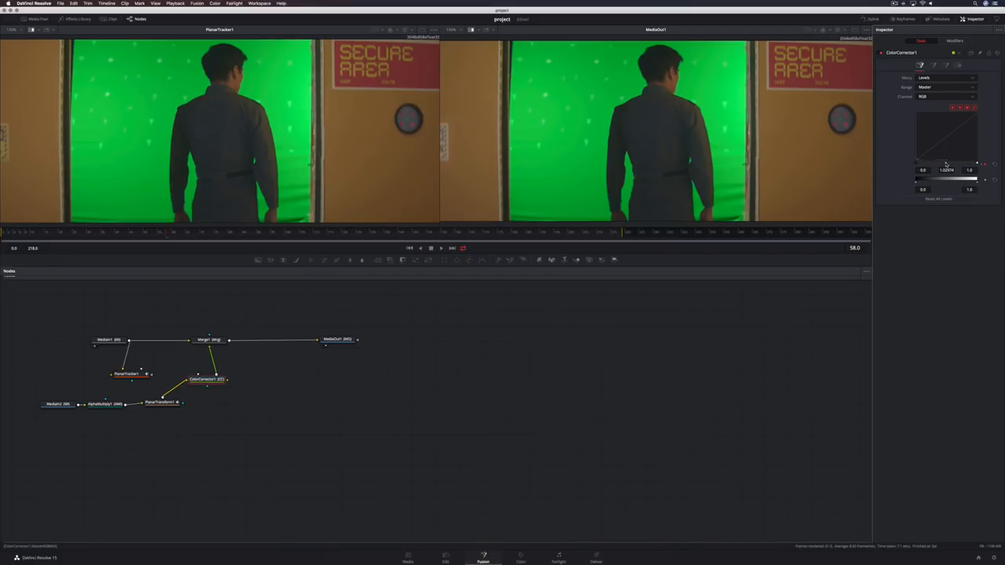
Play back the composite from the start to review the replaced sign
click(76, 235)
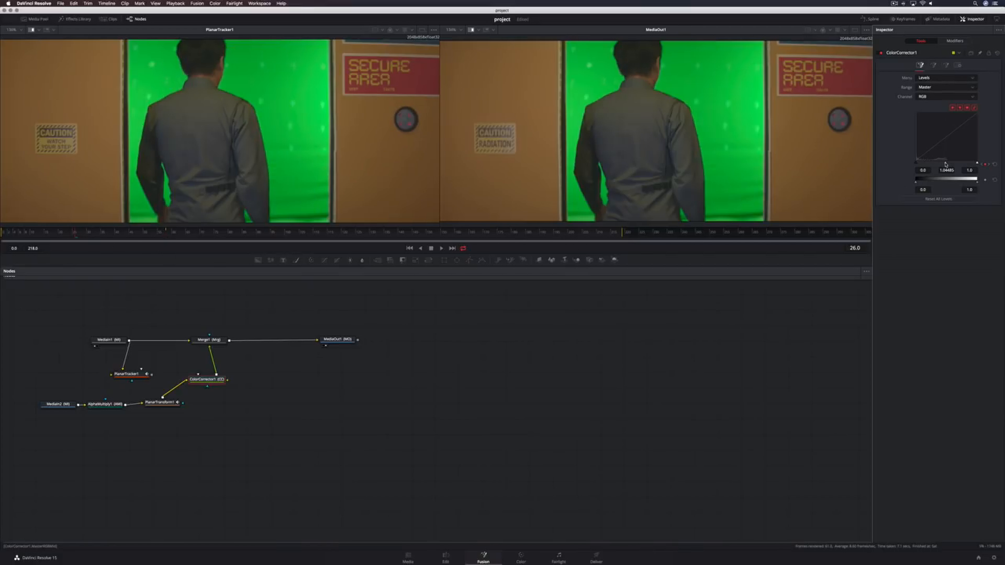
click(407, 250)
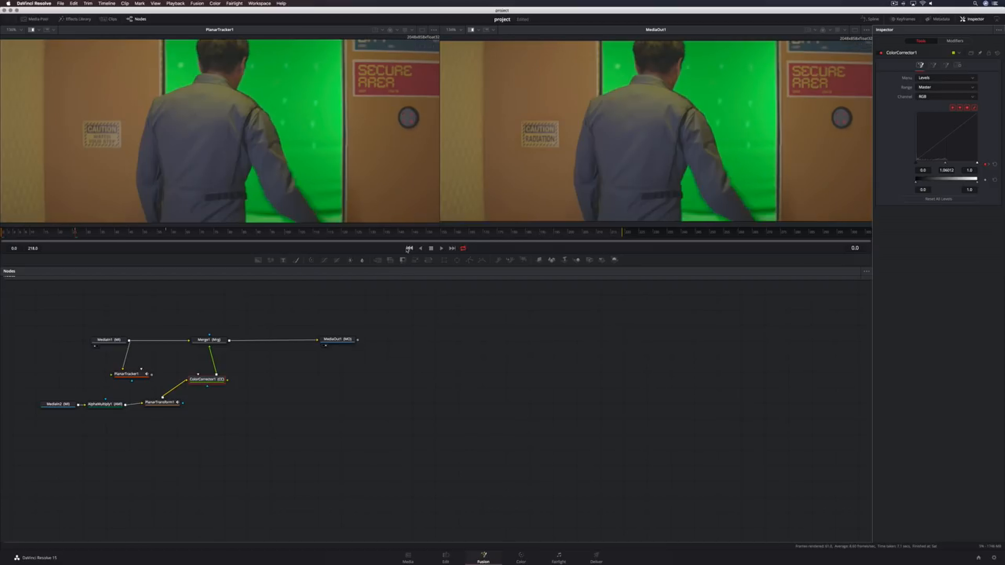
click(440, 249)
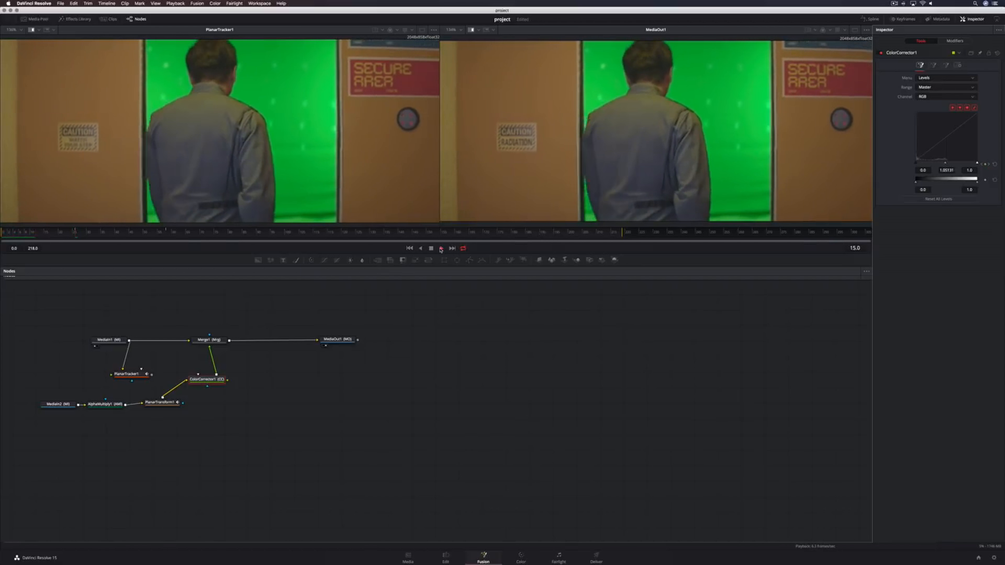
click(431, 249)
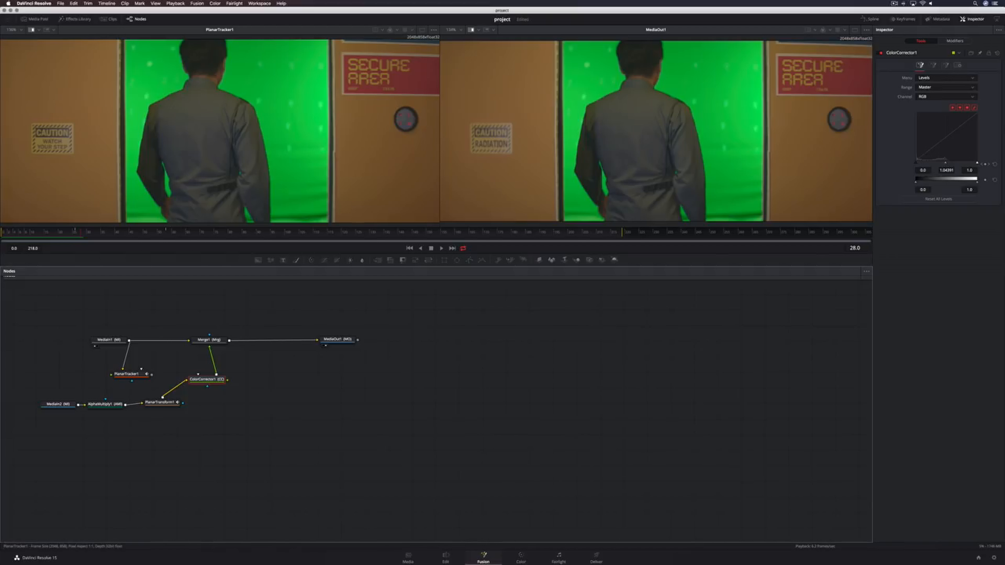
Group the Planar Tracker, Sign2K input, Alpha Multiply, Planar Transform and Color Corrector nodes
drag(47, 364, 210, 418)
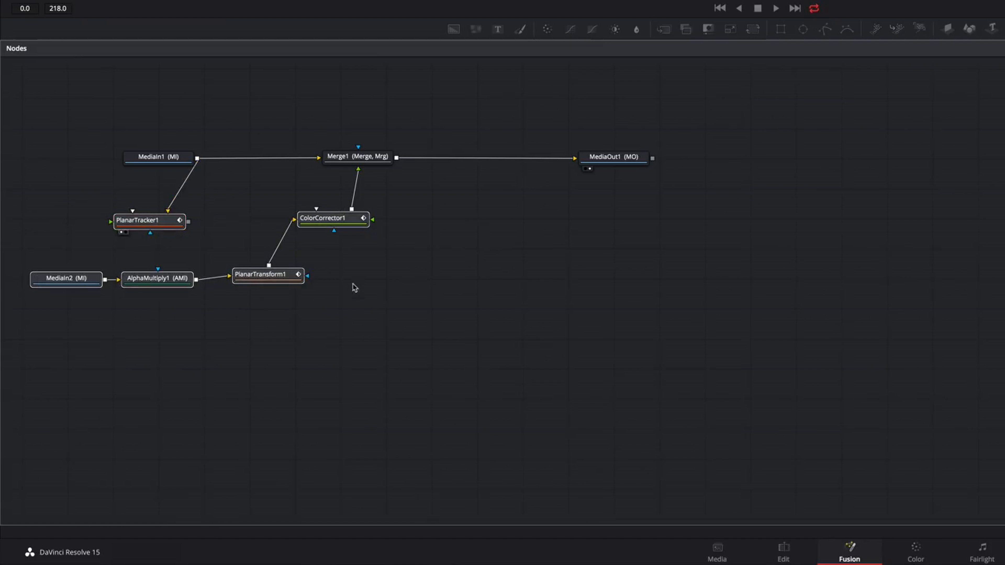
right_click(339, 219)
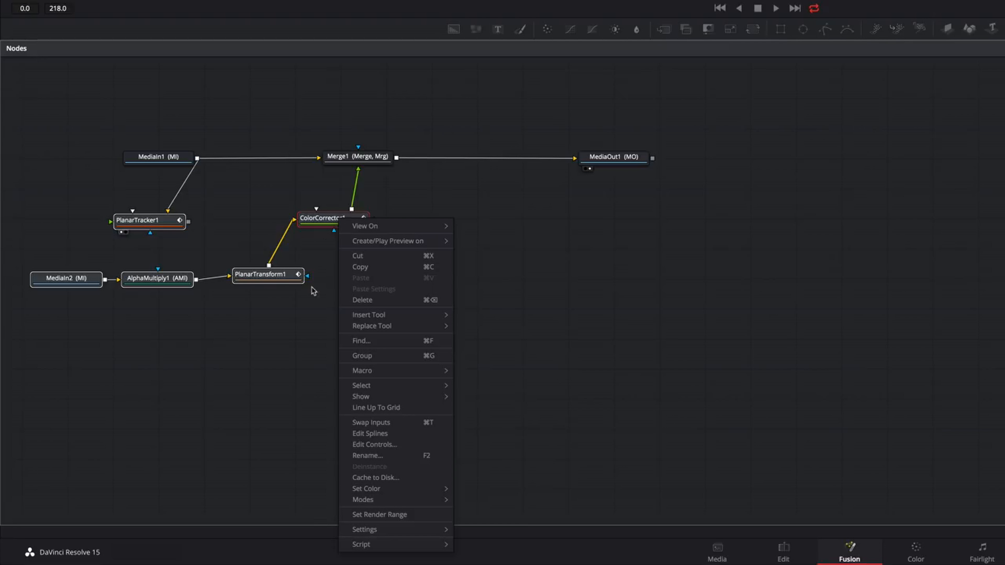
click(364, 355)
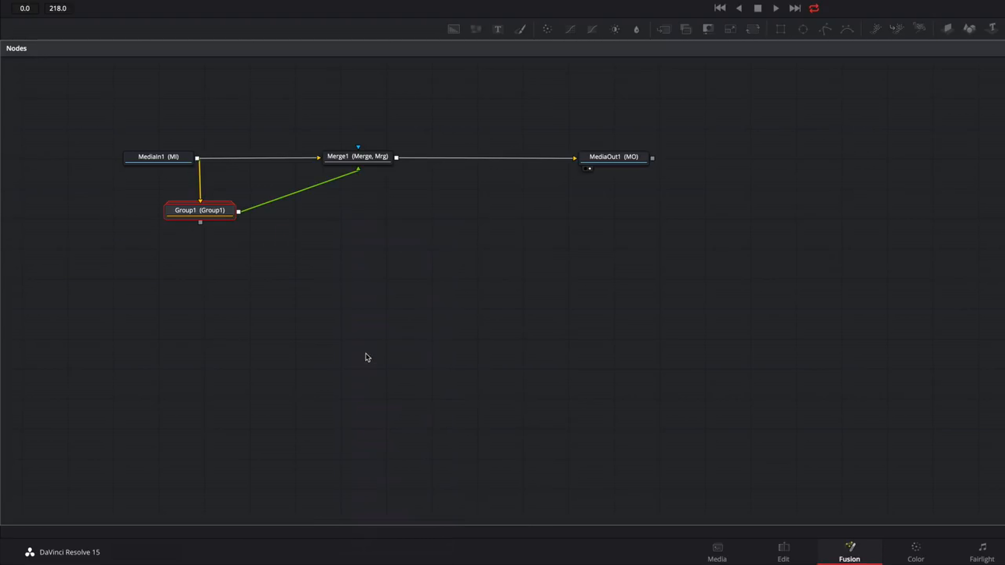
Add a Delta Keyer node after the Merge node
drag(365, 156, 287, 157)
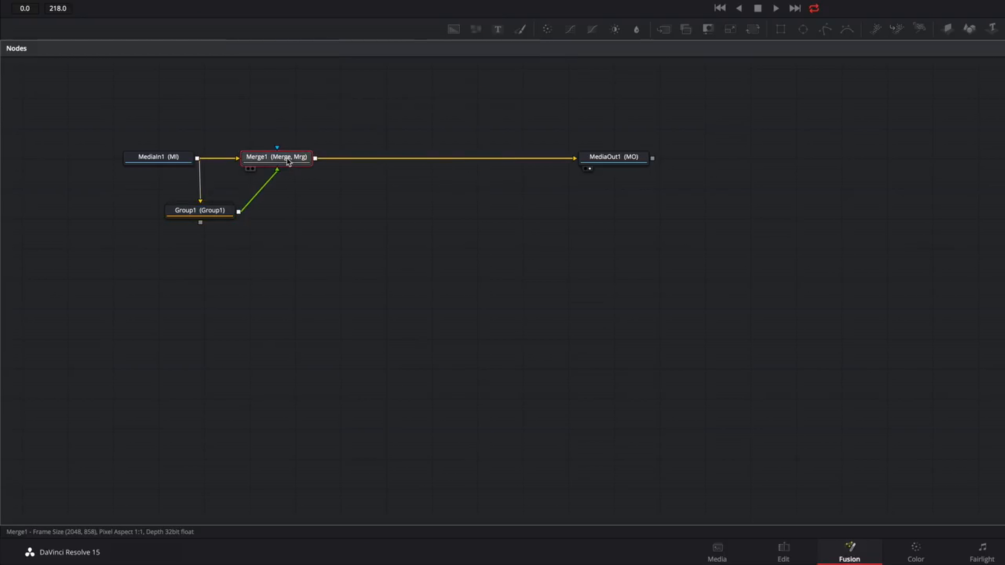
key(shift+space)
text(mult)
key(BackSpace)
key(BackSpace)
key(BackSpace)
key(BackSpace)
text(delt)
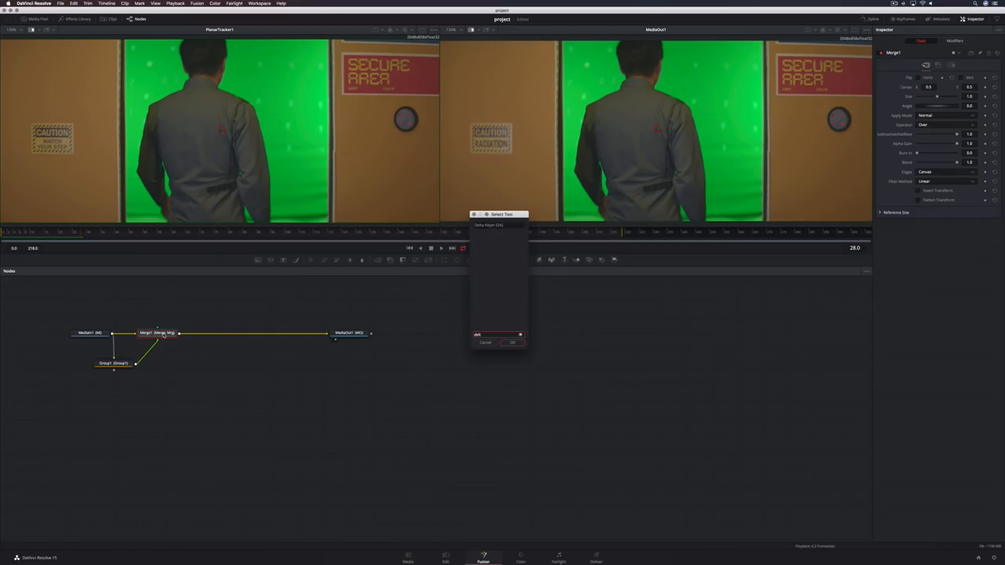
key(Return)
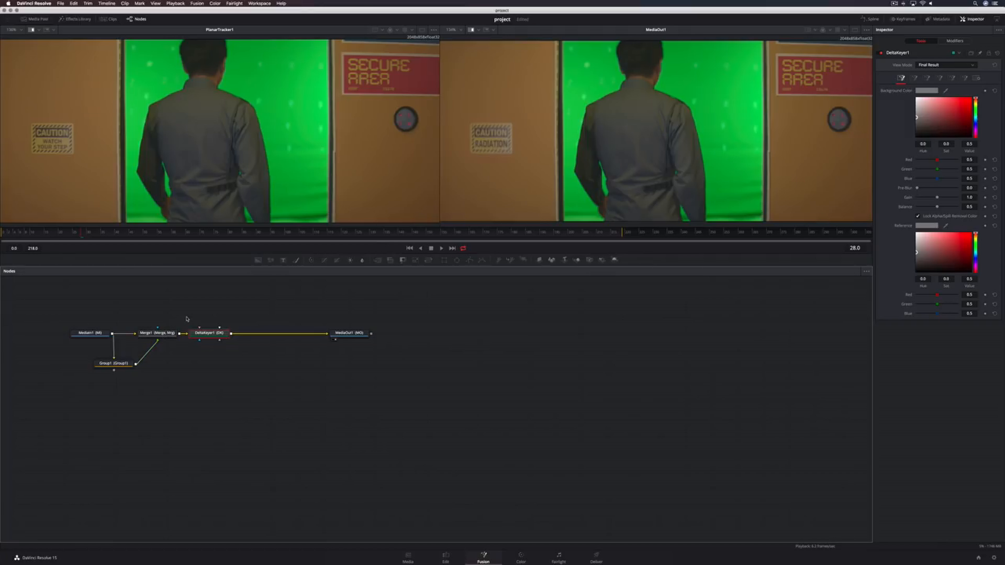
Add a Clean Plate node fed by the Merge output and connect it to the Delta Keyer's clean plate input
key(shift+space)
text(clea)
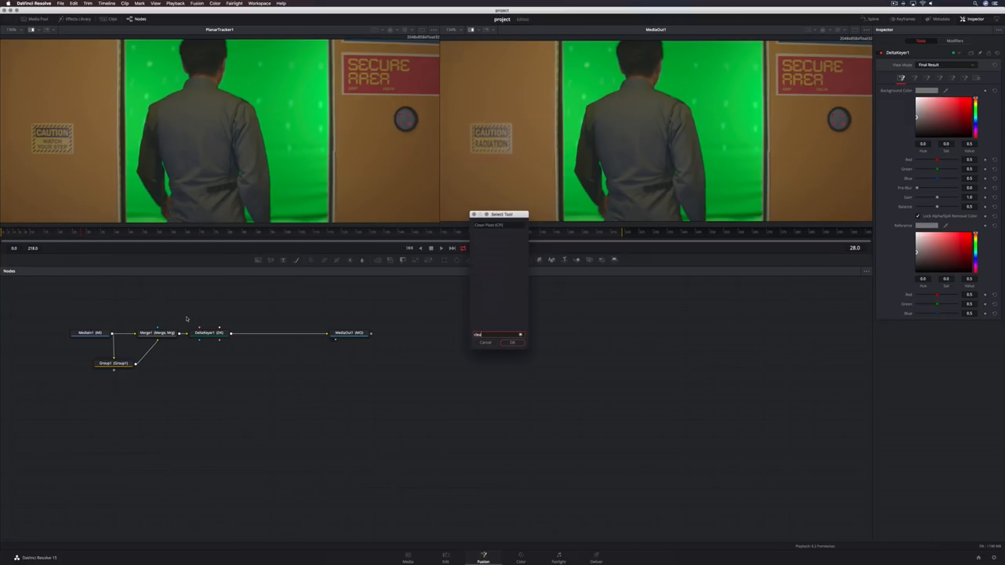
key(Return)
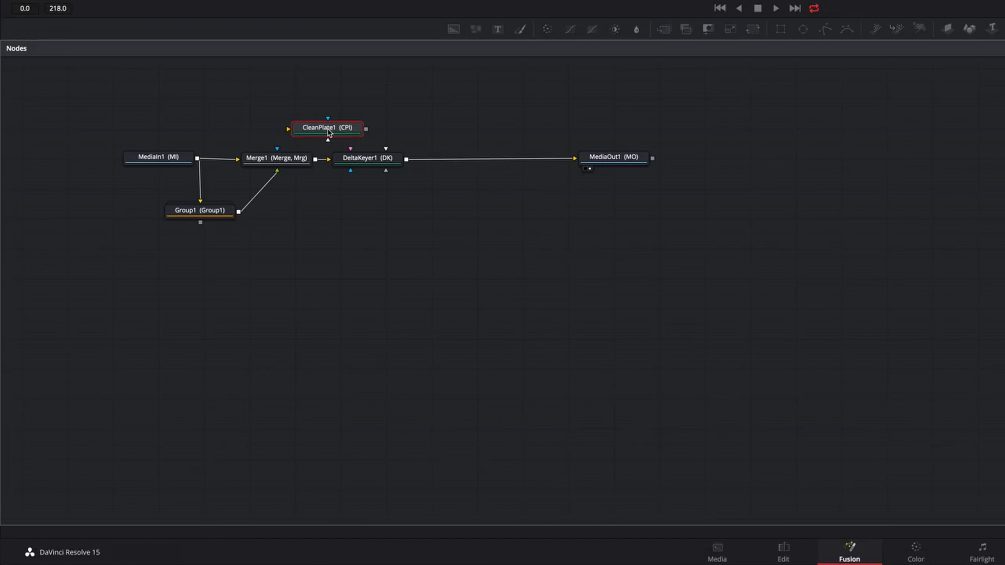
drag(188, 319, 214, 308)
drag(376, 113, 379, 120)
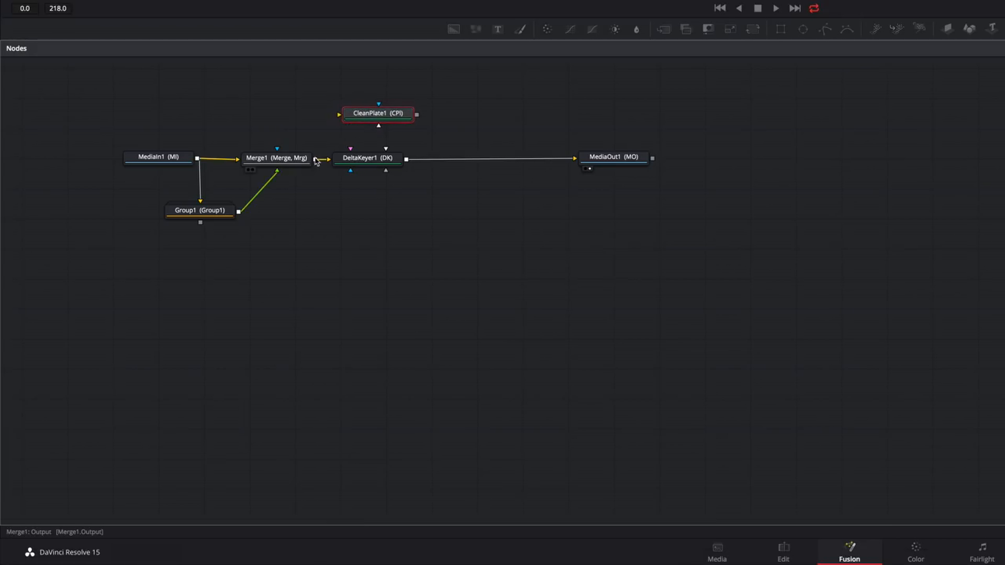
drag(314, 159, 339, 114)
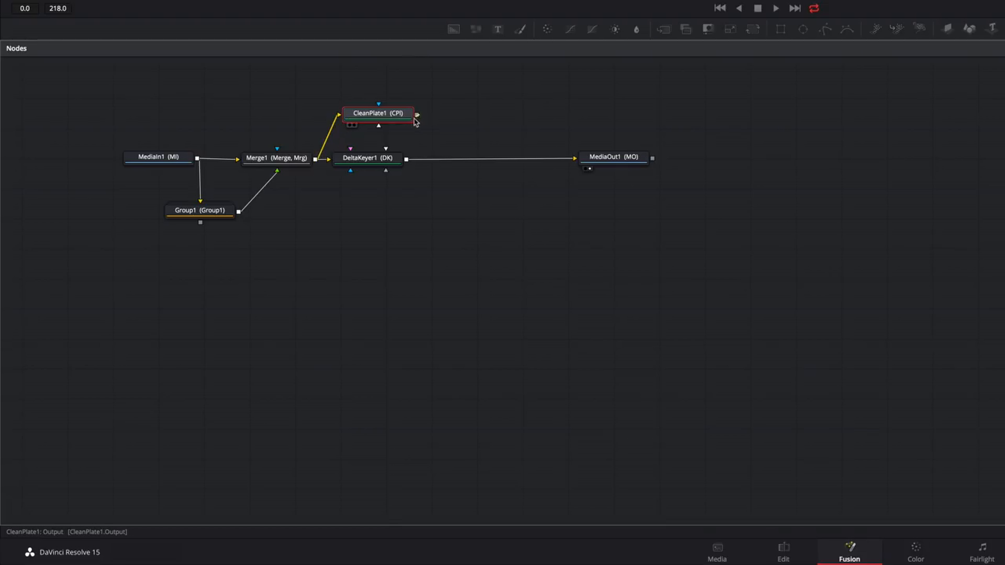
drag(416, 115, 365, 161)
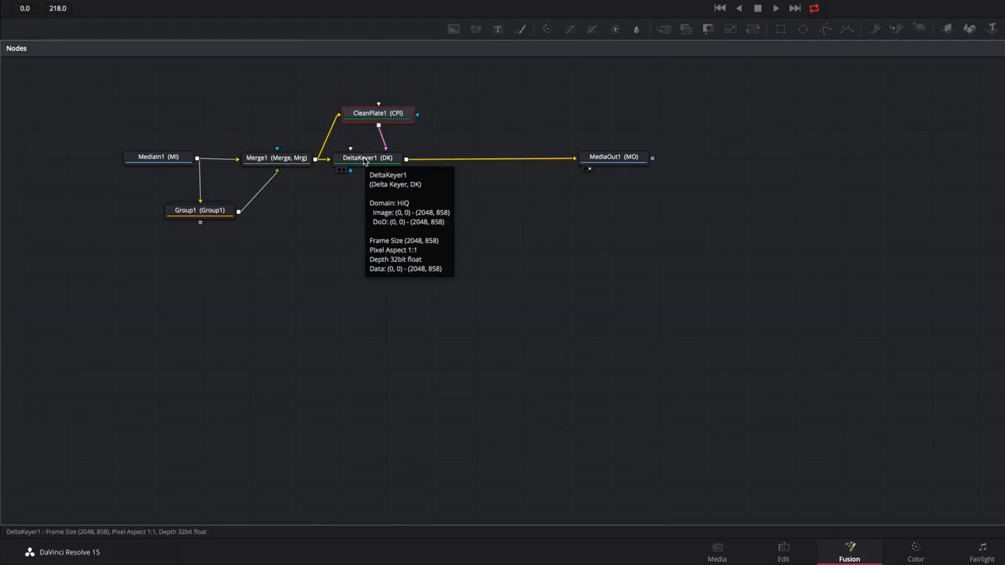
Sample the green screen in the viewer to set the Clean Plate's color ranges
click(365, 161)
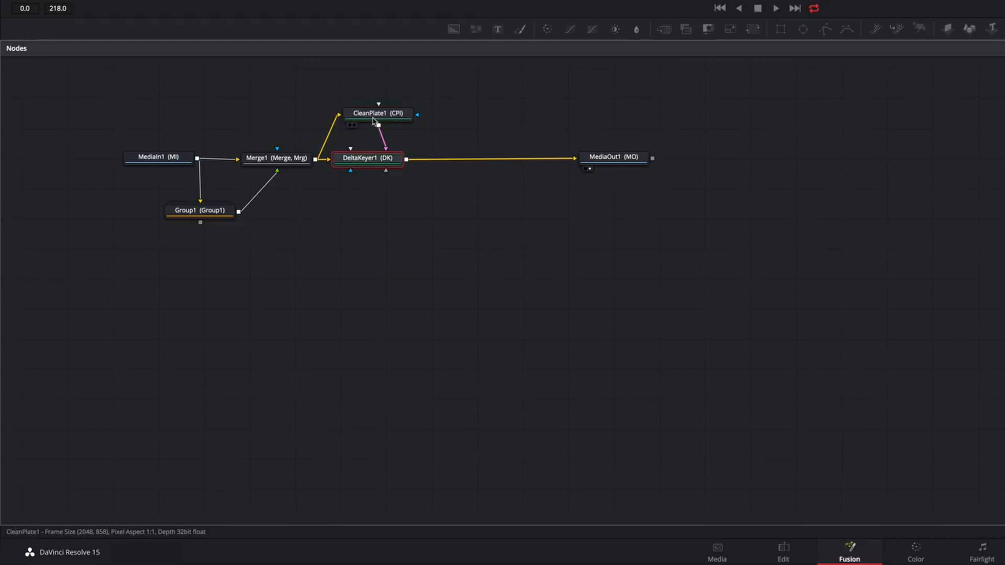
click(365, 114)
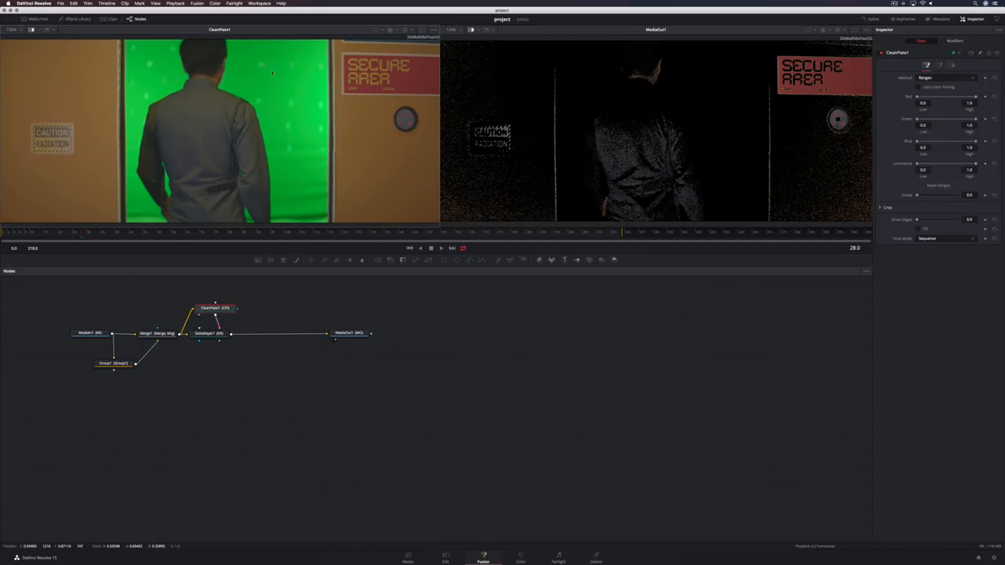
drag(260, 63, 311, 118)
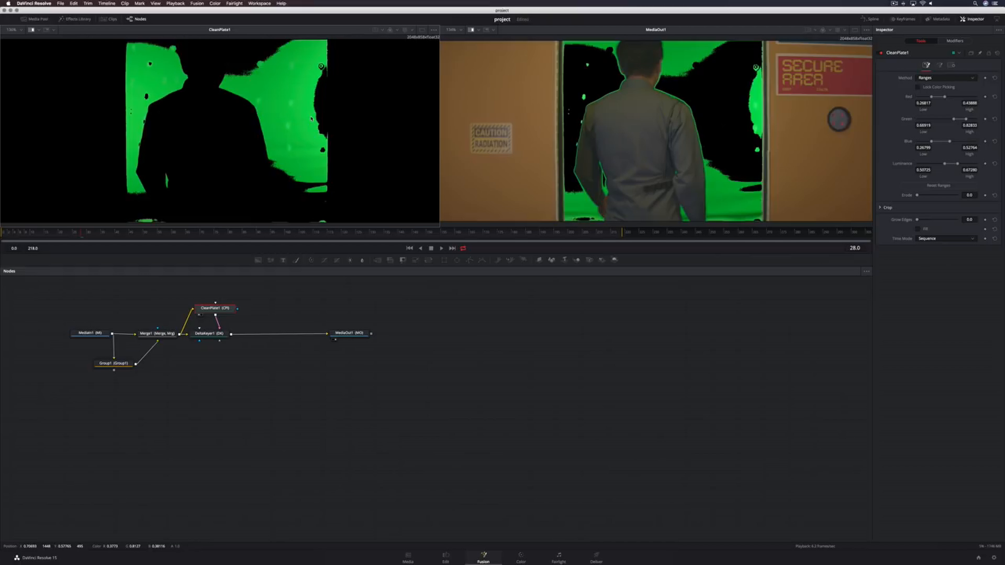
drag(316, 78, 321, 120)
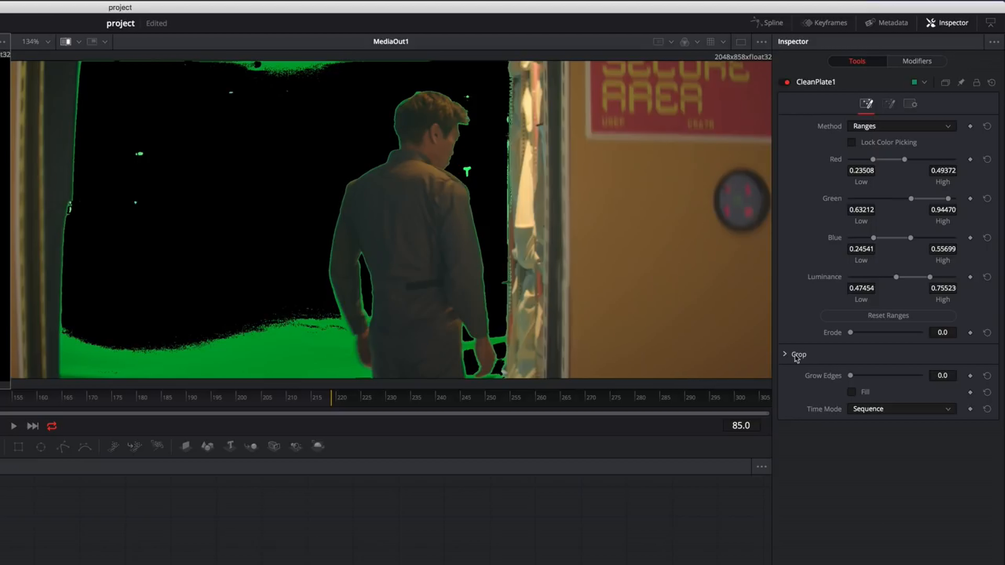
Enable Fill on the Clean Plate, set Erode to 0.00098 and raise Grow Edges slightly
click(851, 392)
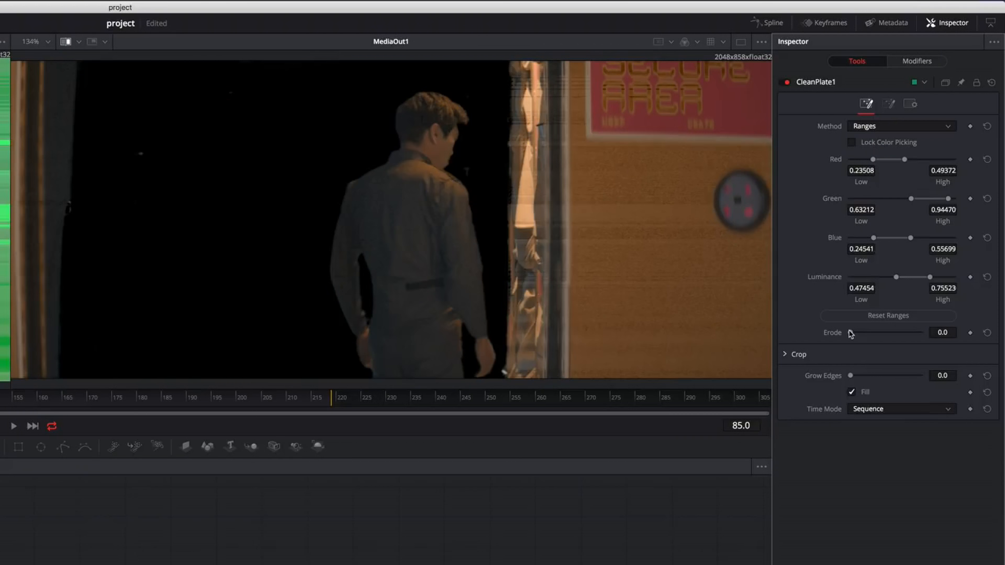
drag(850, 333, 852, 333)
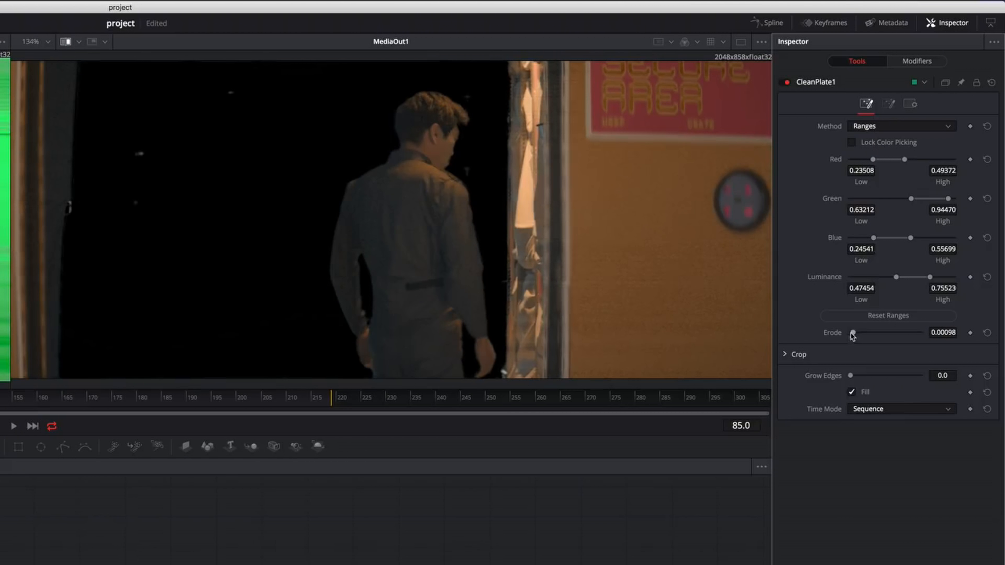
drag(850, 375, 857, 376)
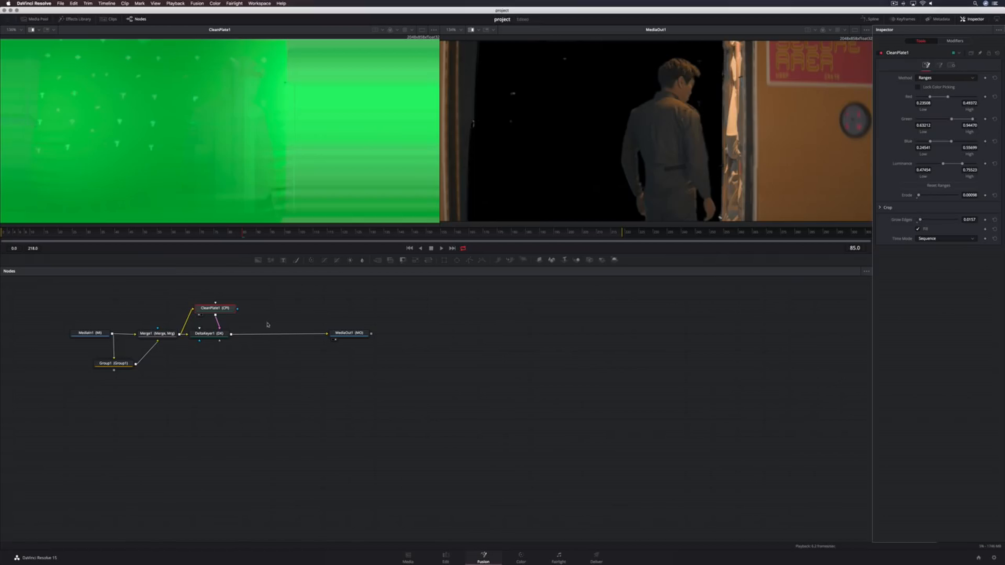
Switch the Delta Keyer to Matte view and set the matte Threshold to 0.057 low and 0.777 high
click(209, 333)
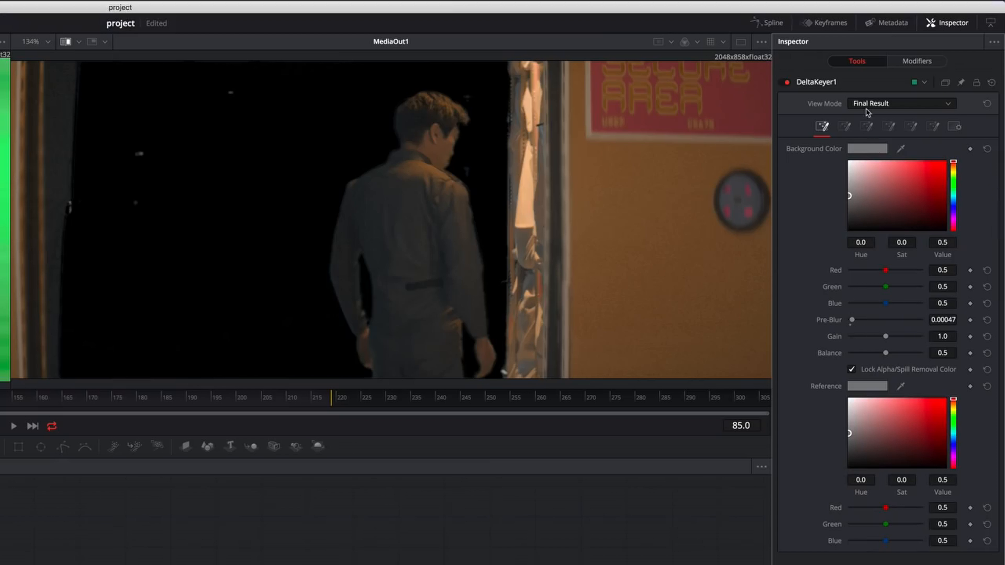
click(866, 105)
click(866, 120)
click(866, 126)
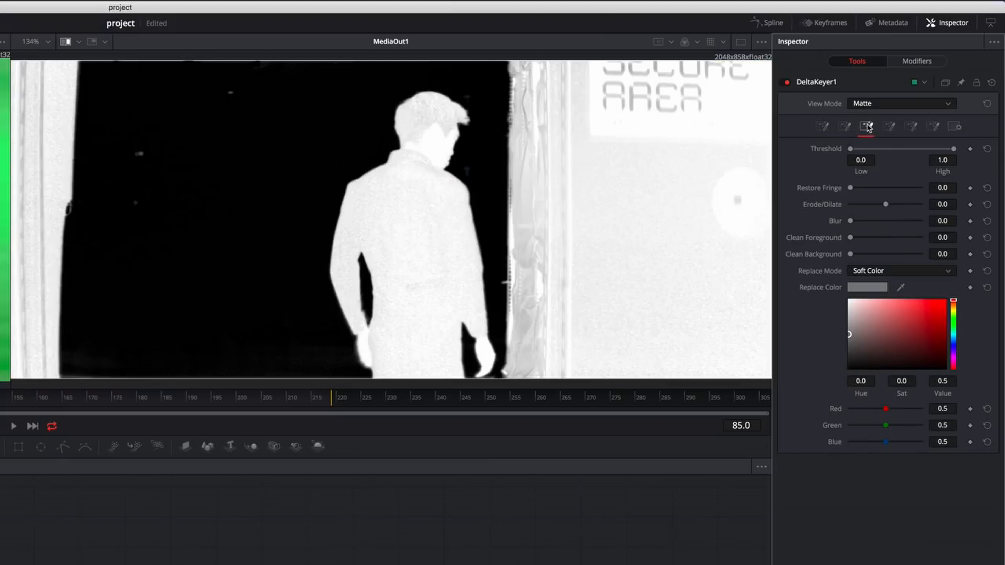
drag(953, 149, 931, 152)
drag(850, 149, 855, 152)
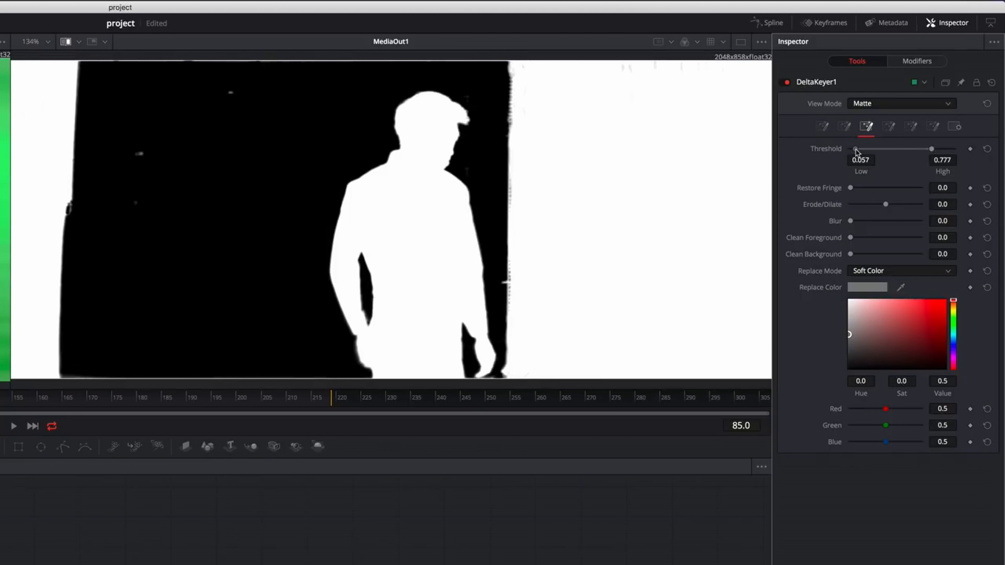
Return the Delta Keyer view to Final Result and set Replace Mode to Hard Color
click(867, 103)
click(870, 166)
click(873, 271)
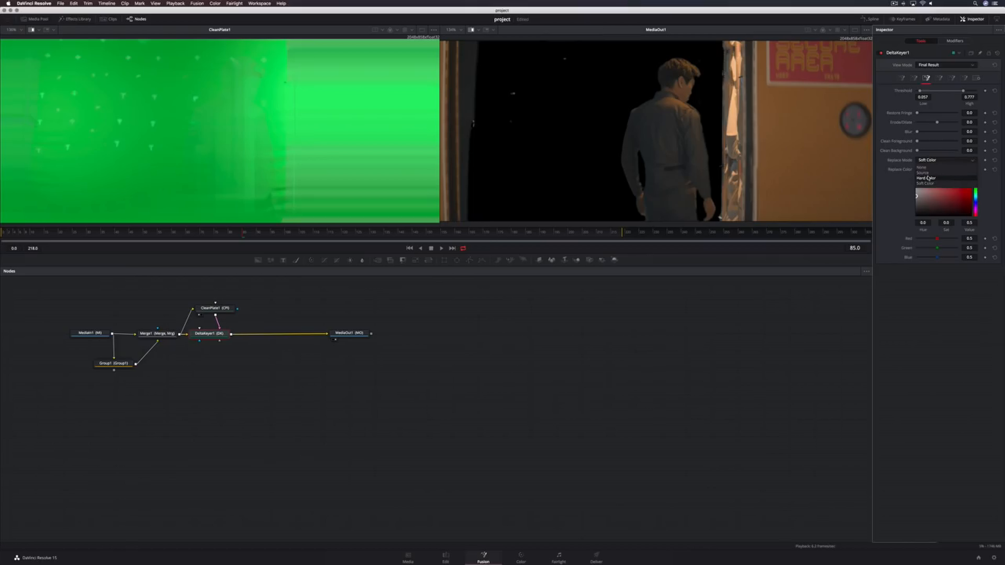
click(870, 303)
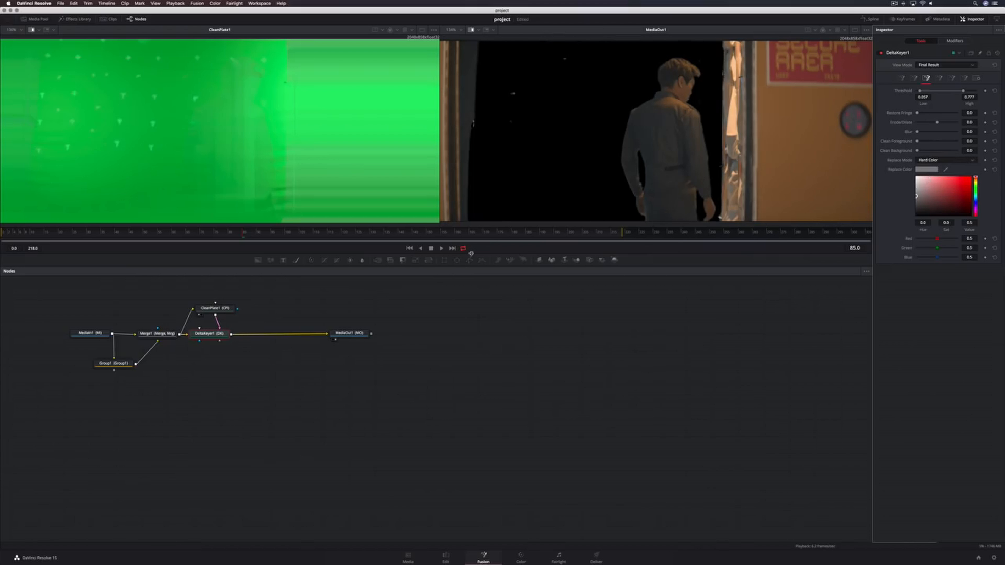
Group the Clean Plate and Delta Keyer nodes together
drag(199, 297, 221, 343)
key(super+g)
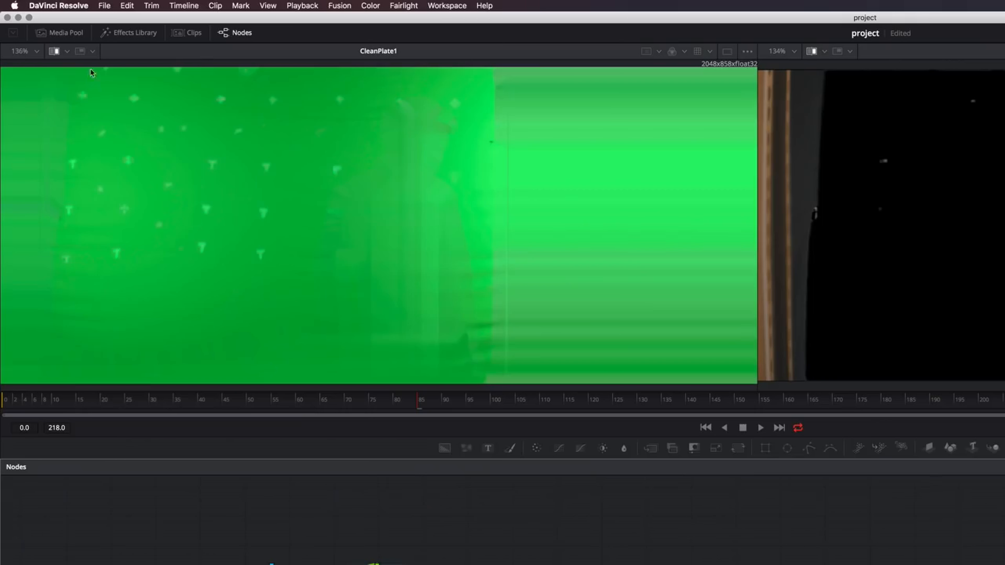
Bring the Planet_v(002-002).png and STS[130-130]_Pod Windows.png clips from the Media Pool into the node graph
click(60, 33)
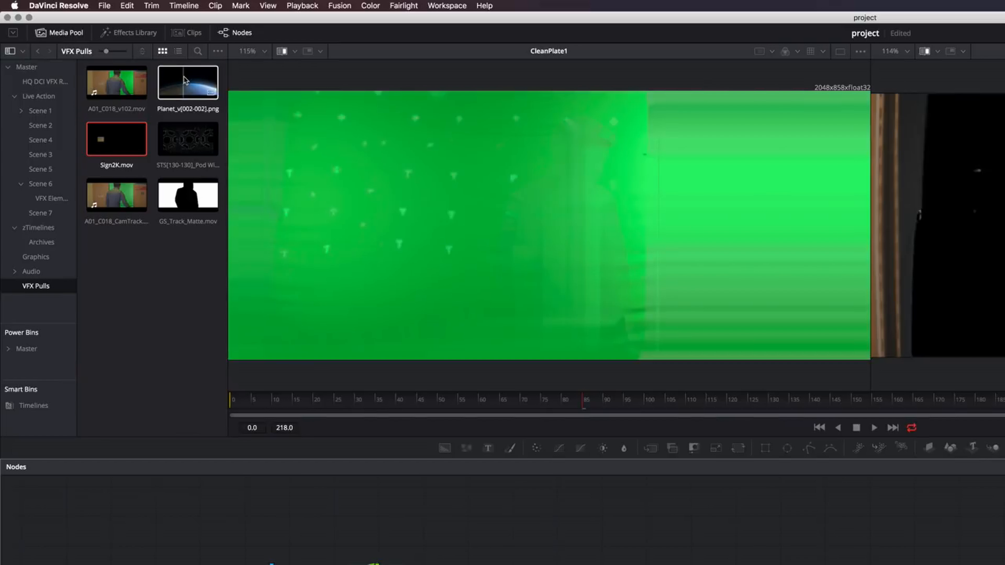
click(185, 79)
super+click(184, 142)
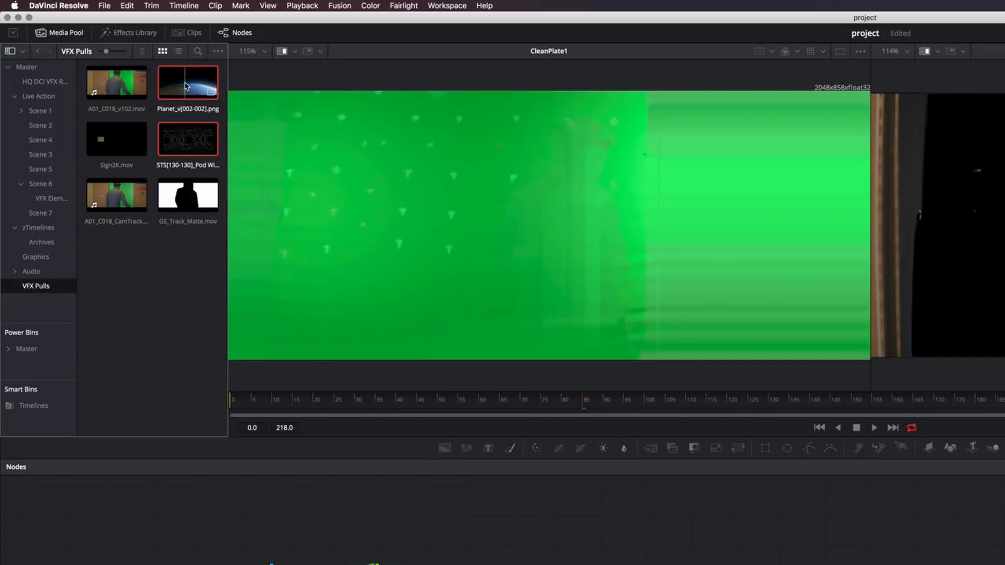
drag(185, 86, 714, 513)
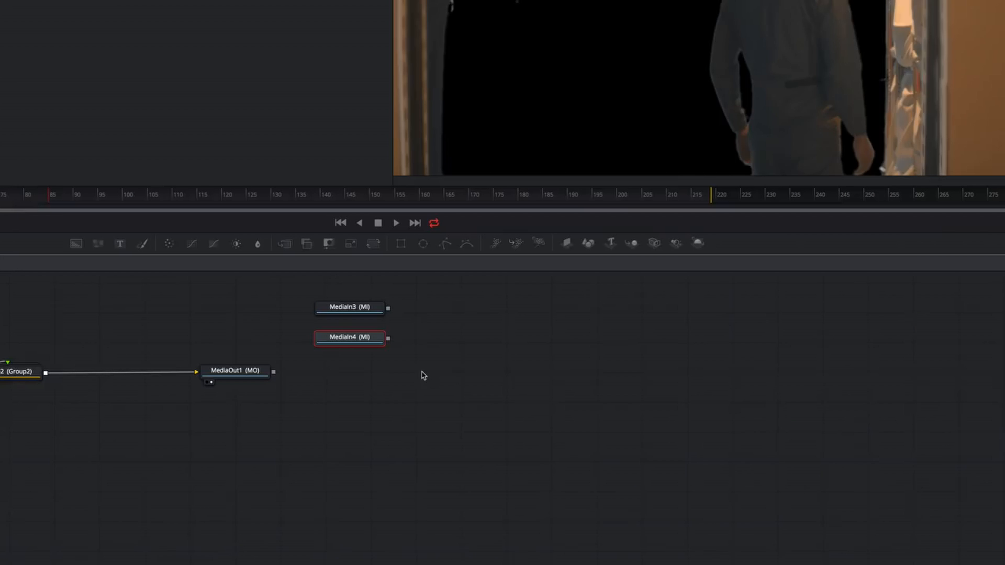
View the planet image's MediaIn node and rename it Planet
click(360, 313)
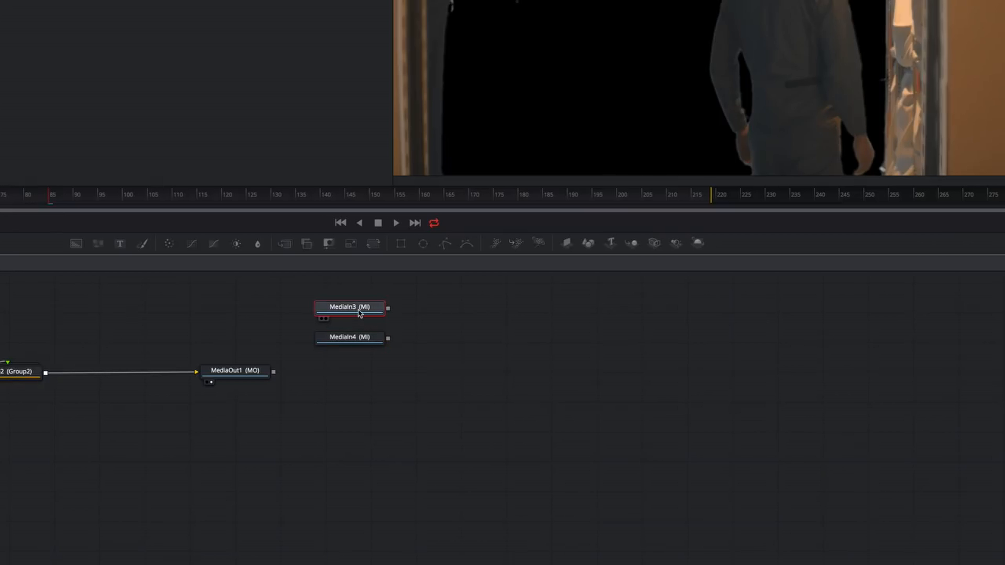
key(1)
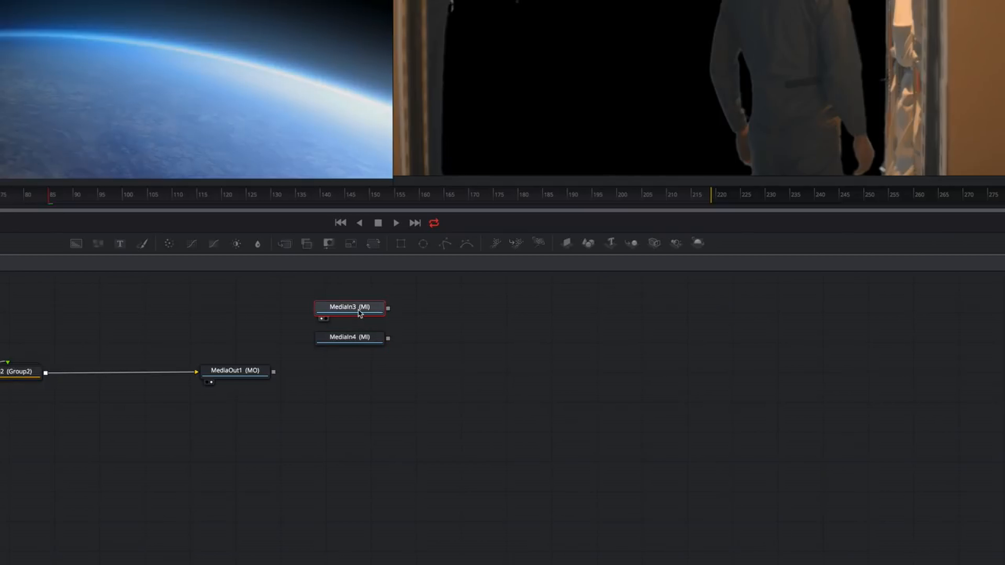
right_click(359, 313)
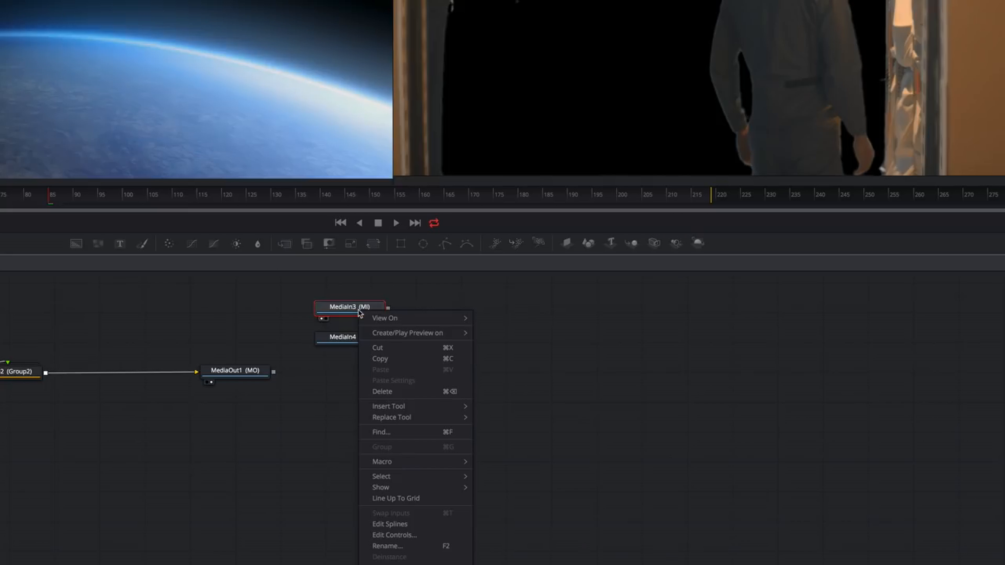
click(387, 546)
text(Planet)
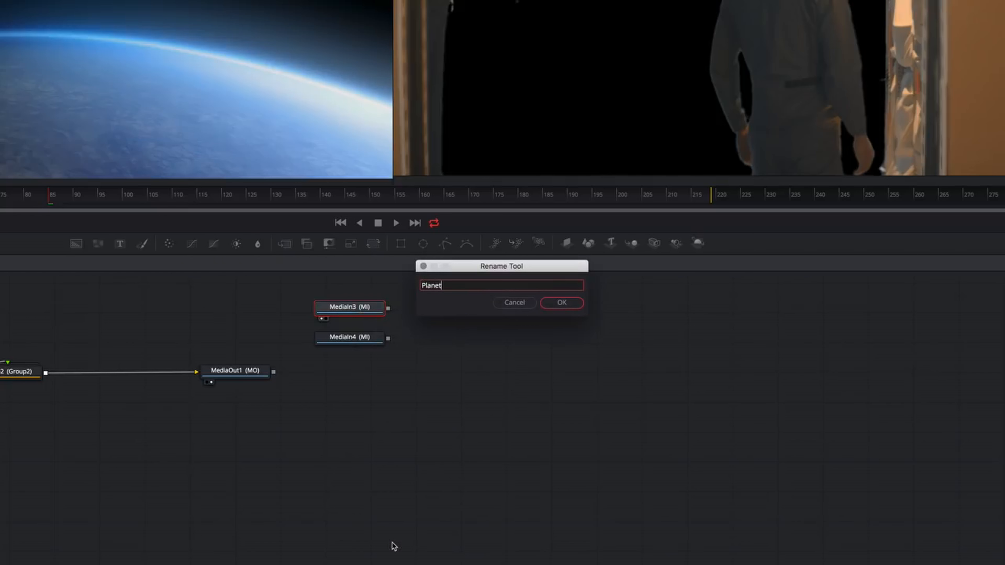
key(Return)
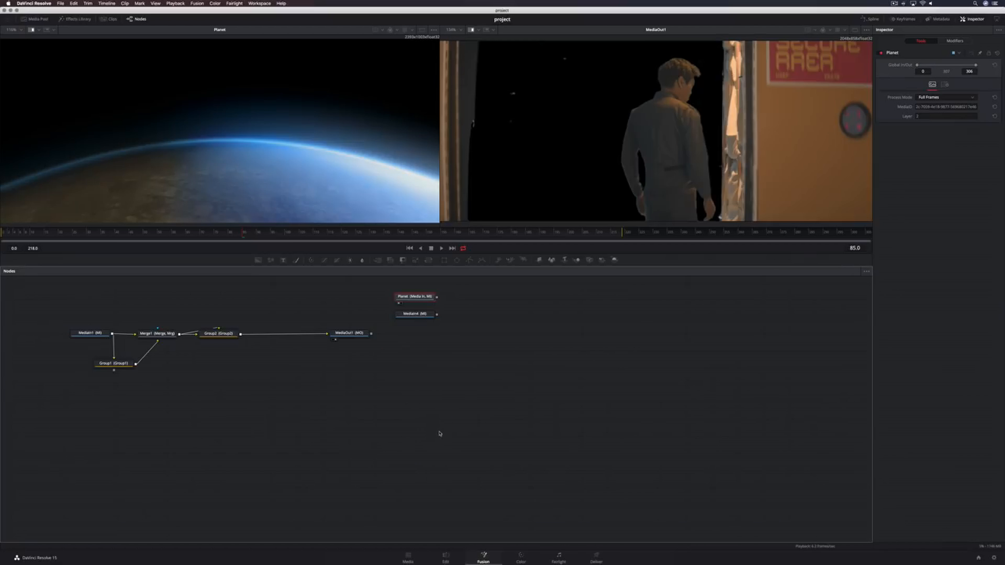
View the pod windows MediaIn node and rename it Ship
click(419, 316)
key(1)
key(F2)
text(Sh)
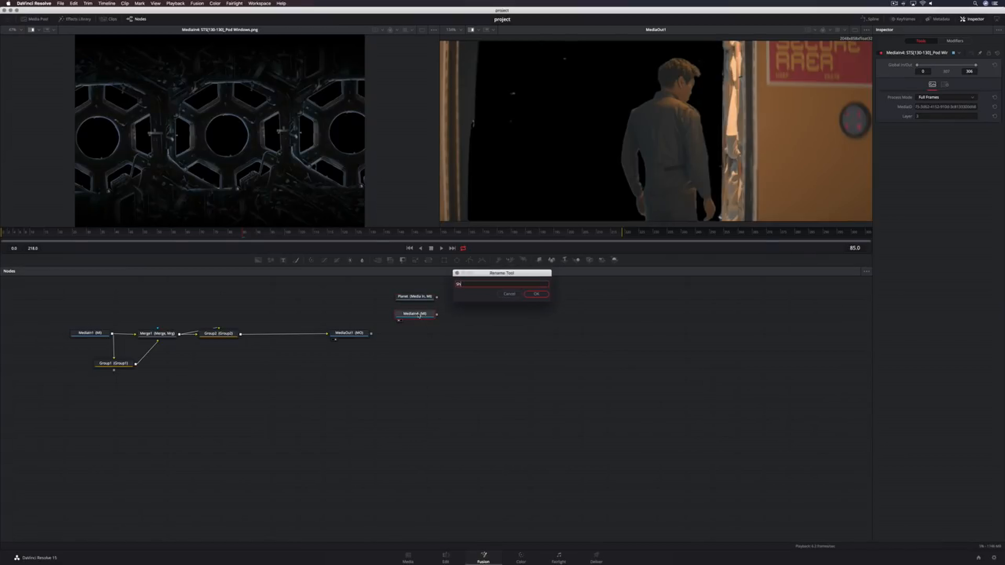
text(ip)
key(super+z)
text(S)
key(Return)
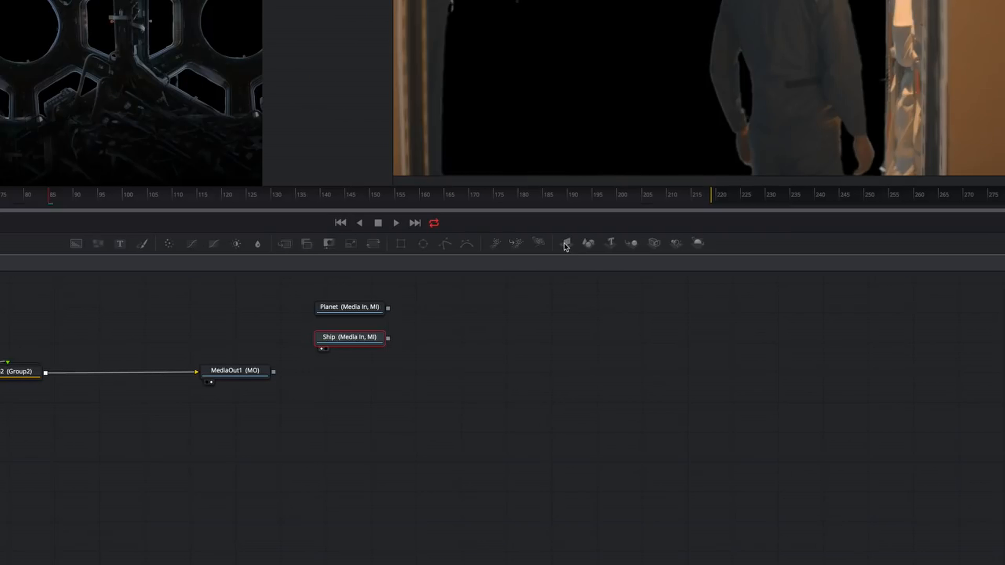
Add an ImagePlane3D node after both the Ship and the Planet nodes
click(538, 260)
click(418, 298)
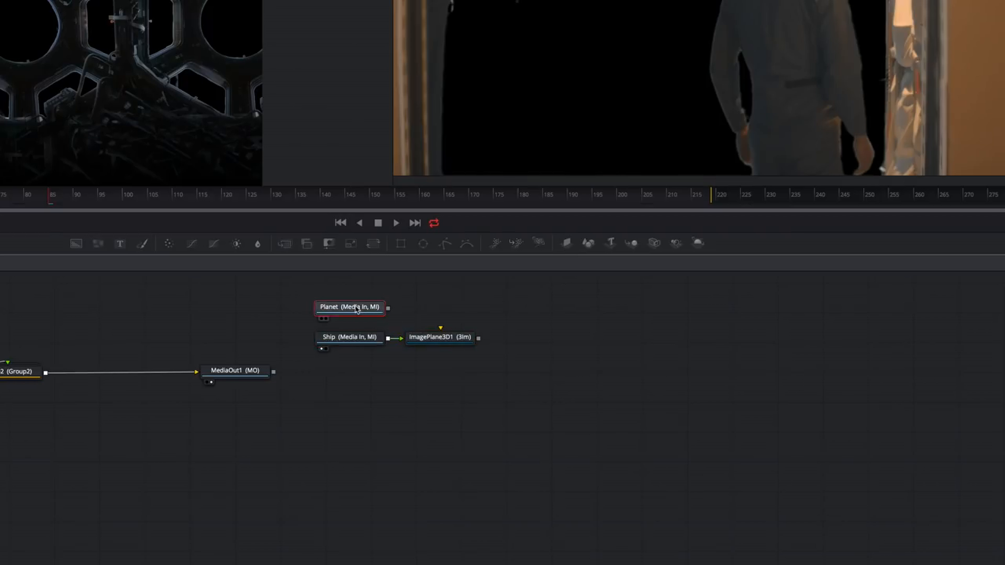
click(566, 243)
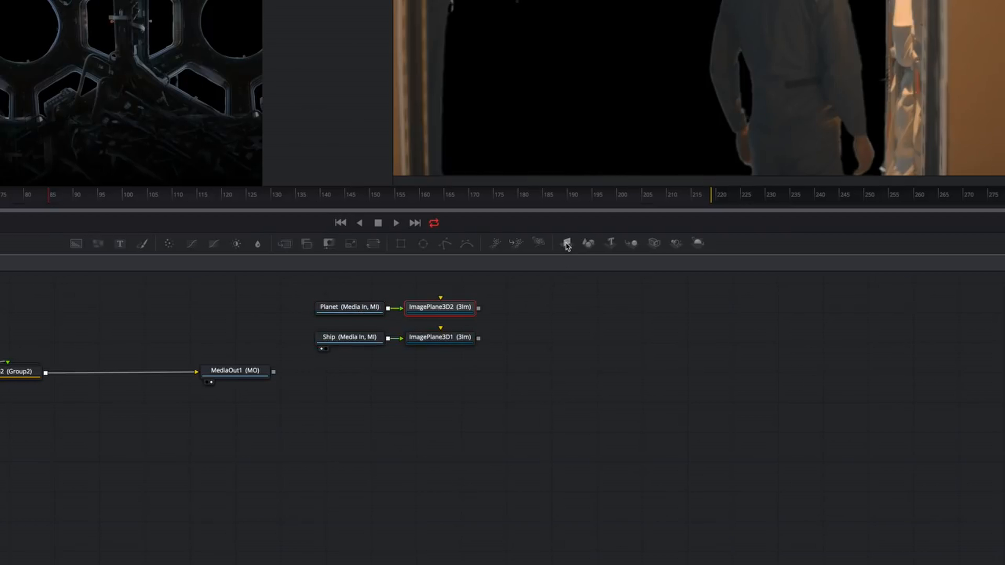
Add a Merge3D node and connect both image planes into it
drag(631, 243, 541, 323)
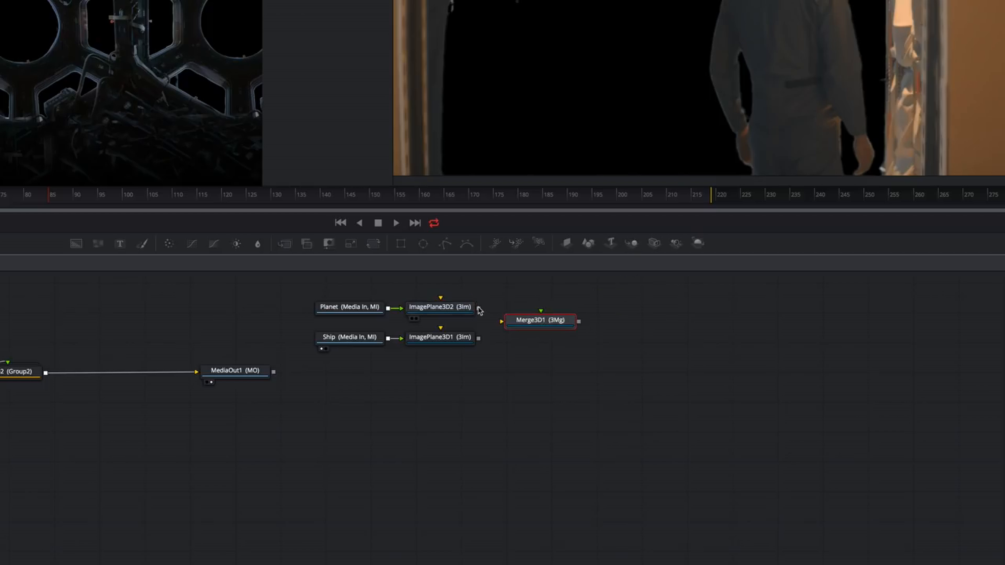
drag(479, 308, 523, 323)
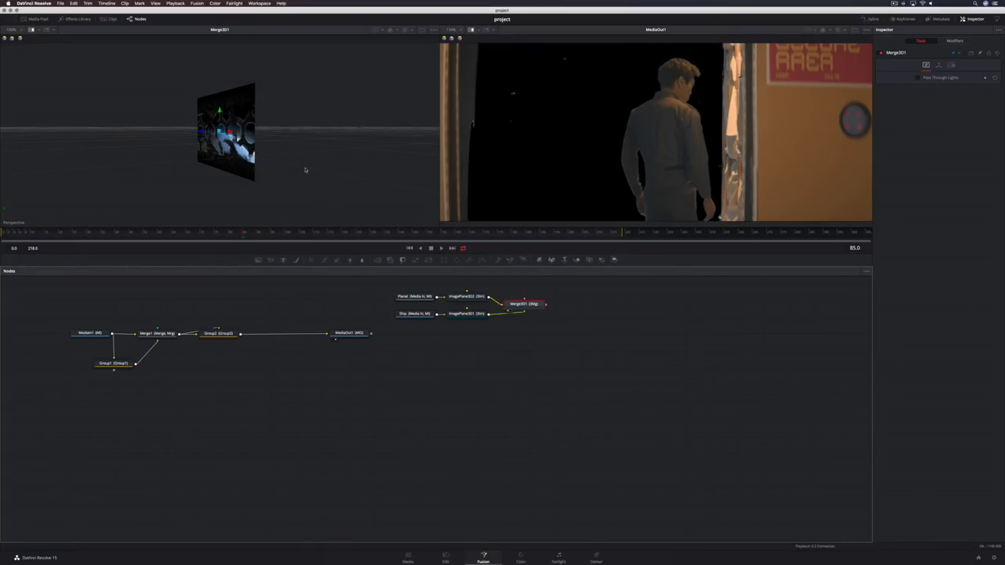
View the original green-screen MediaIn1 clip and scrub to frame 32
click(91, 333)
key(1)
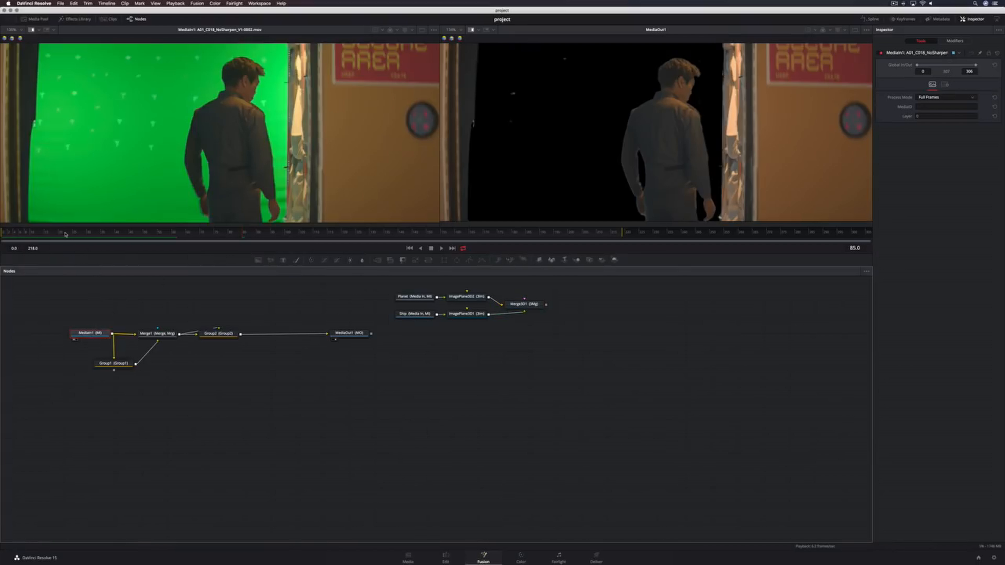
drag(65, 234, 93, 236)
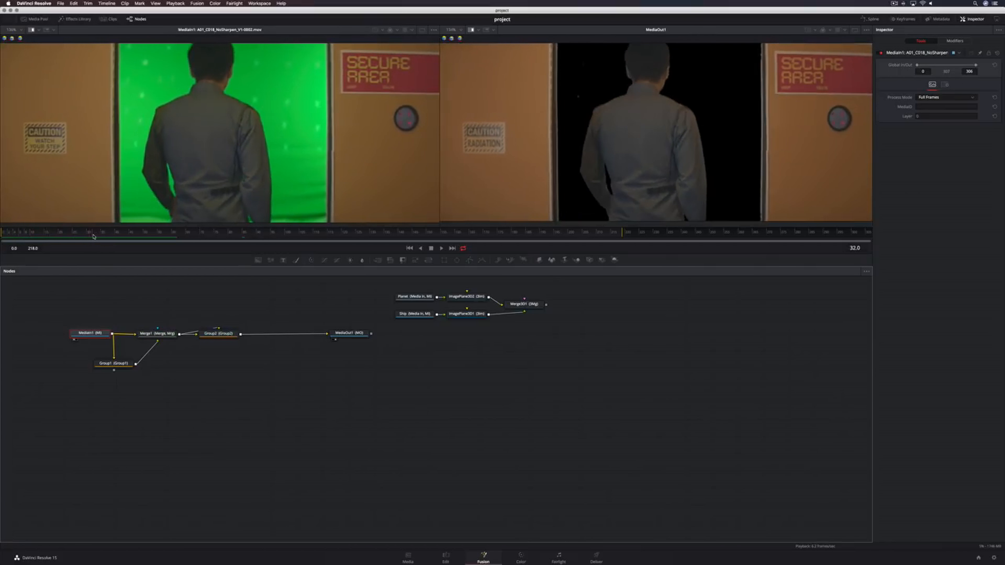
Bring the camera track clip and GS_Track_Matte.mov into the node graph, deleting the Merge node created with them
click(34, 19)
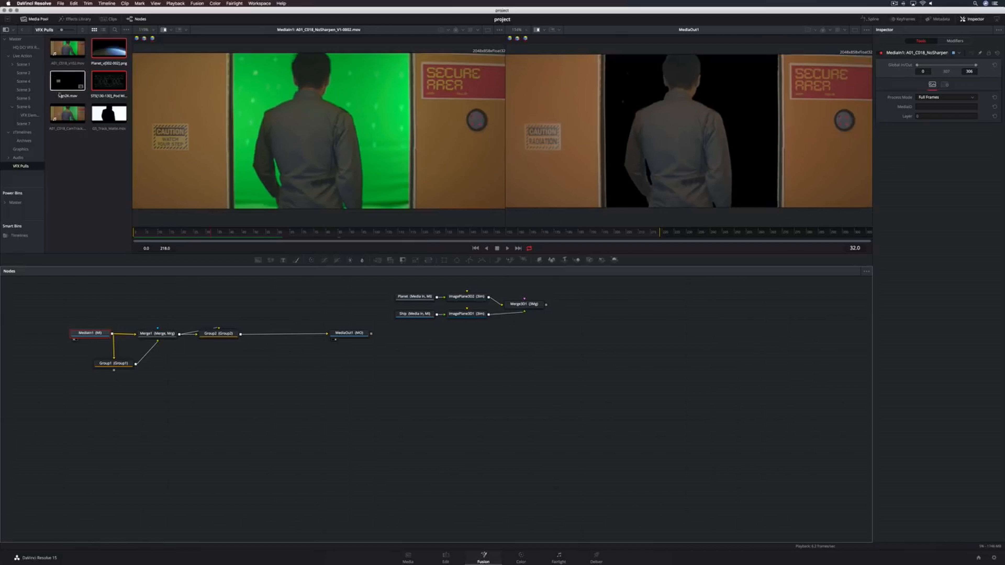
drag(73, 140, 675, 385)
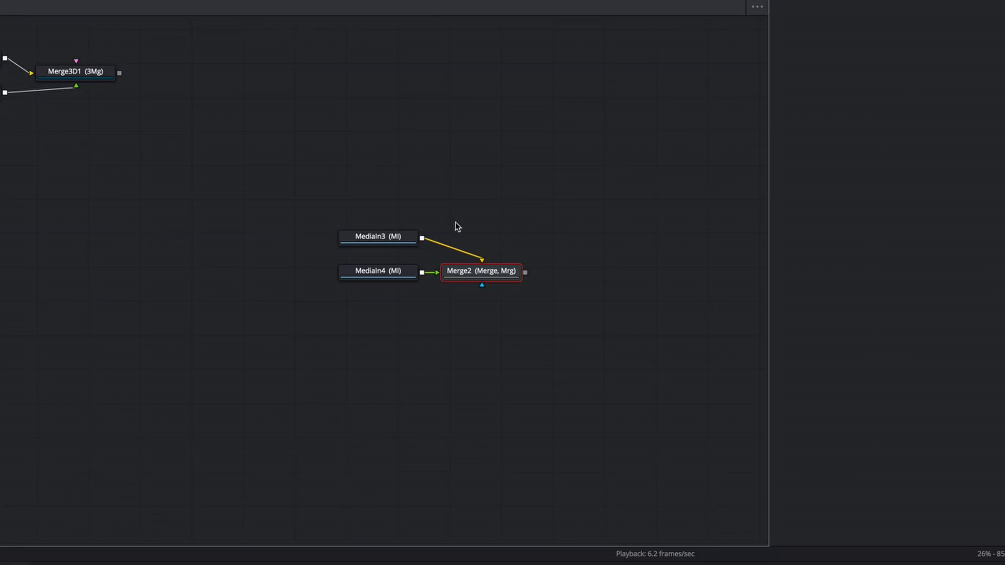
drag(456, 222, 488, 297)
key(Delete)
Move the two new MediaIn nodes aside and view the track matte in the second viewer
drag(361, 211, 409, 298)
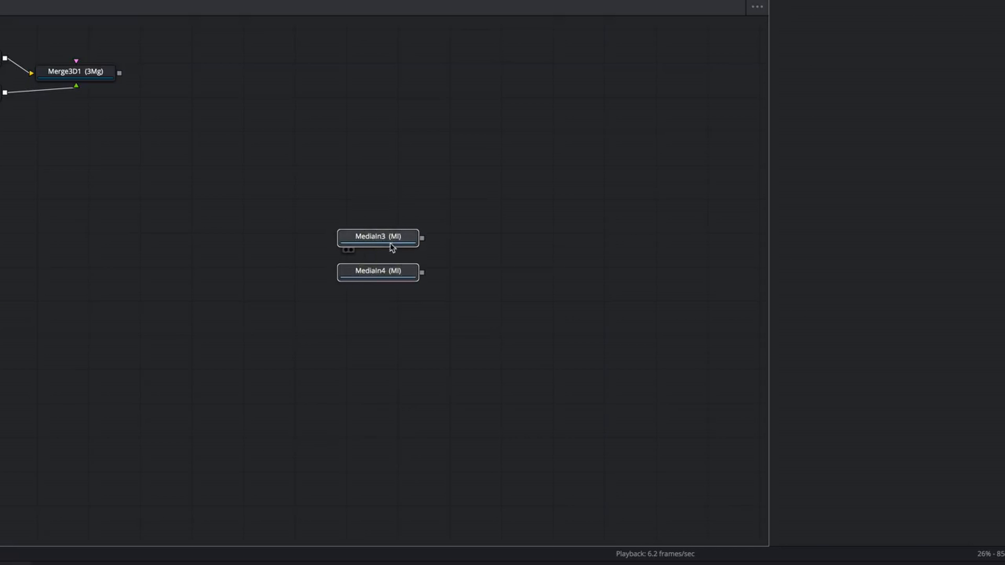
drag(390, 242, 363, 111)
key(2)
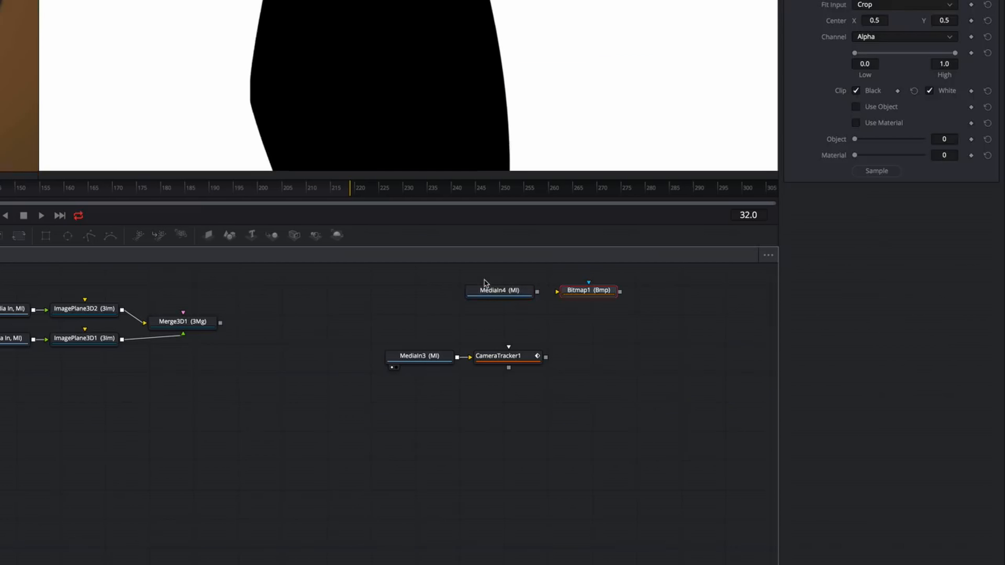
Set the Bitmap node's Channel to Luminance
drag(536, 291, 557, 290)
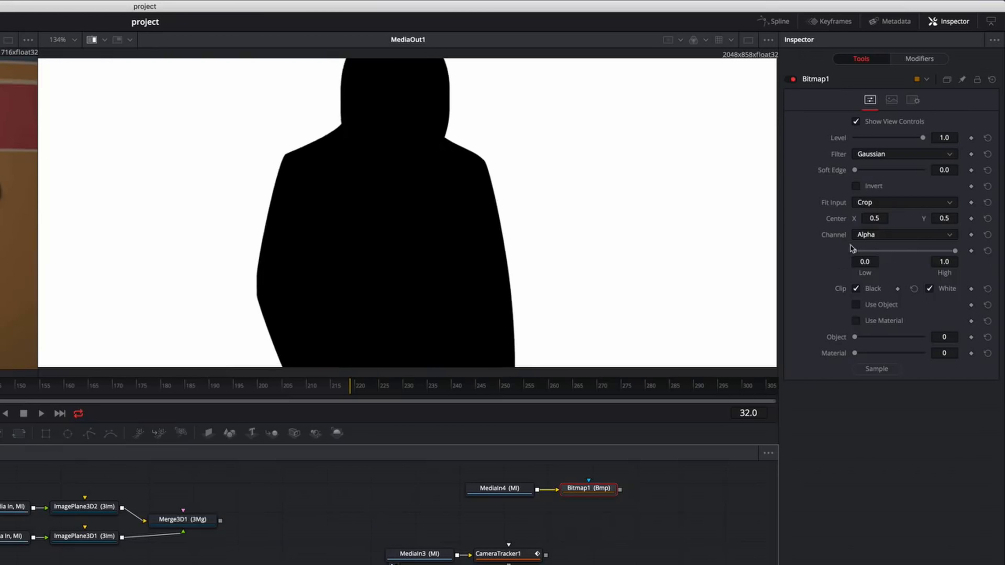
click(904, 37)
click(872, 91)
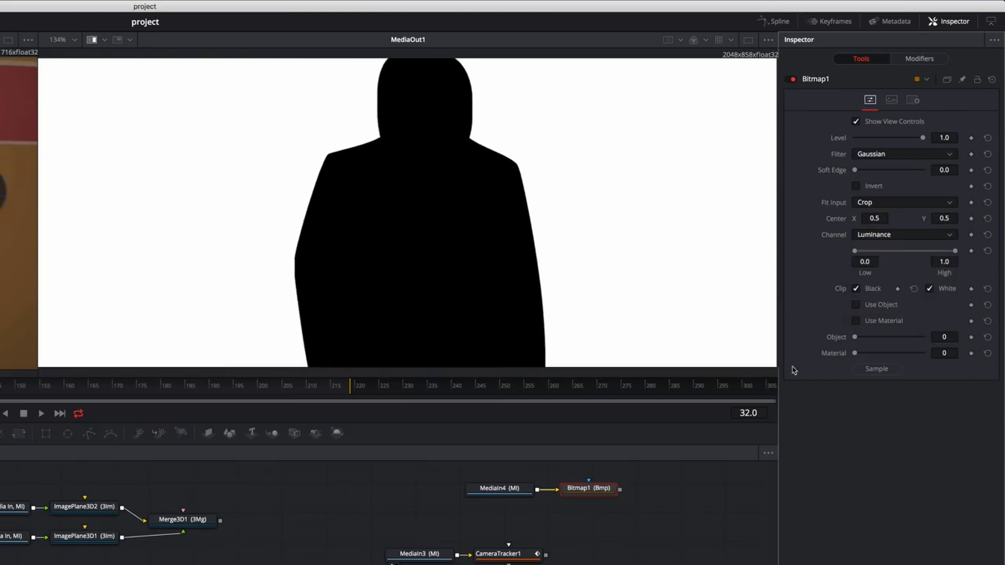
Connect the Bitmap matte into CameraTracker1's mask input and run the camera tracker's auto track
drag(602, 493, 522, 554)
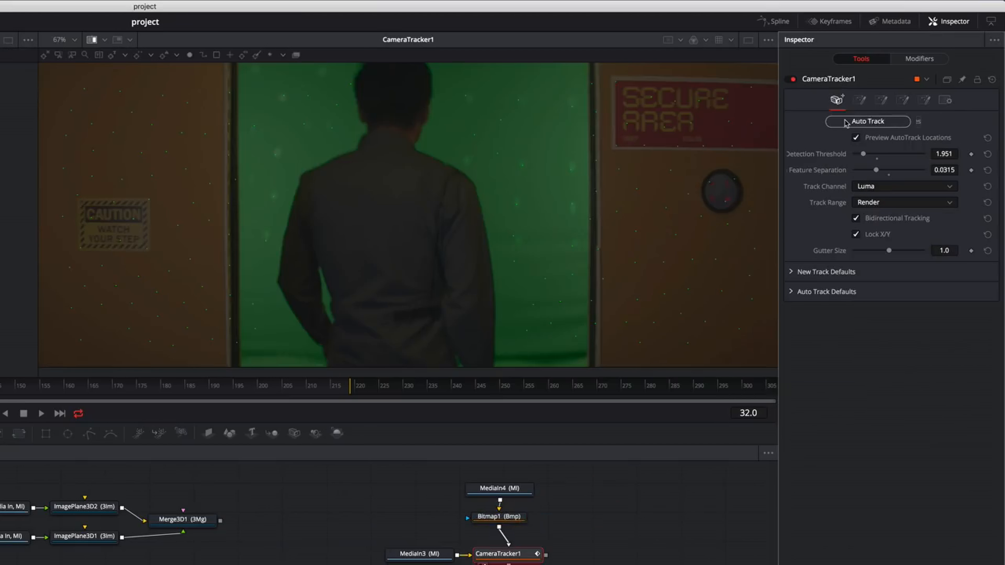
click(845, 122)
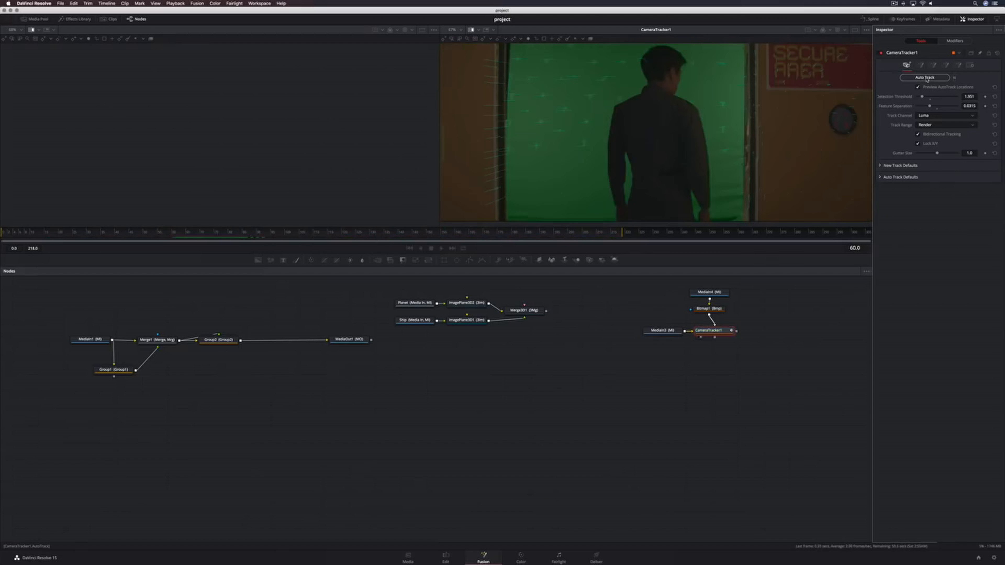
Solve the camera track in CameraTracker1
click(919, 64)
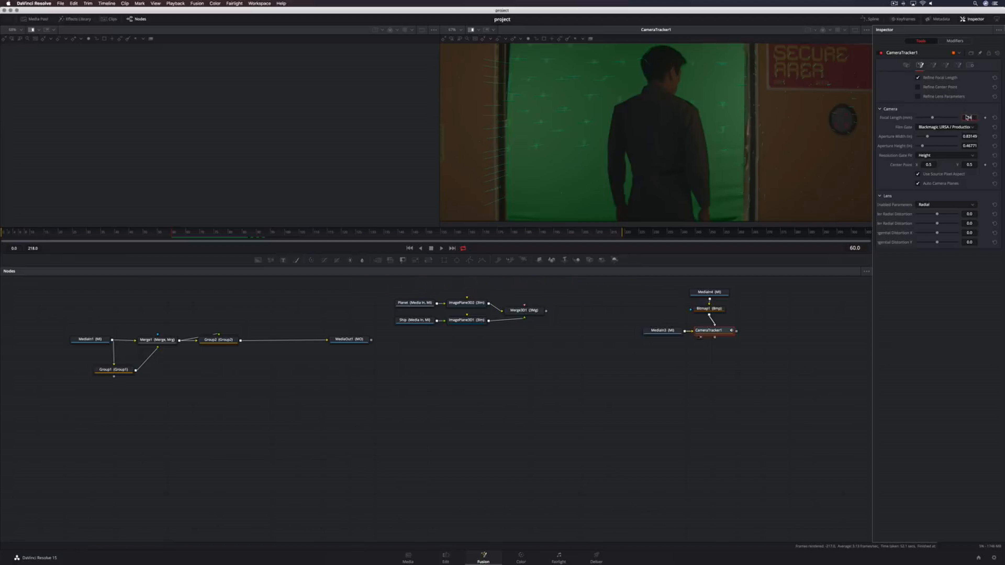
click(932, 65)
click(918, 96)
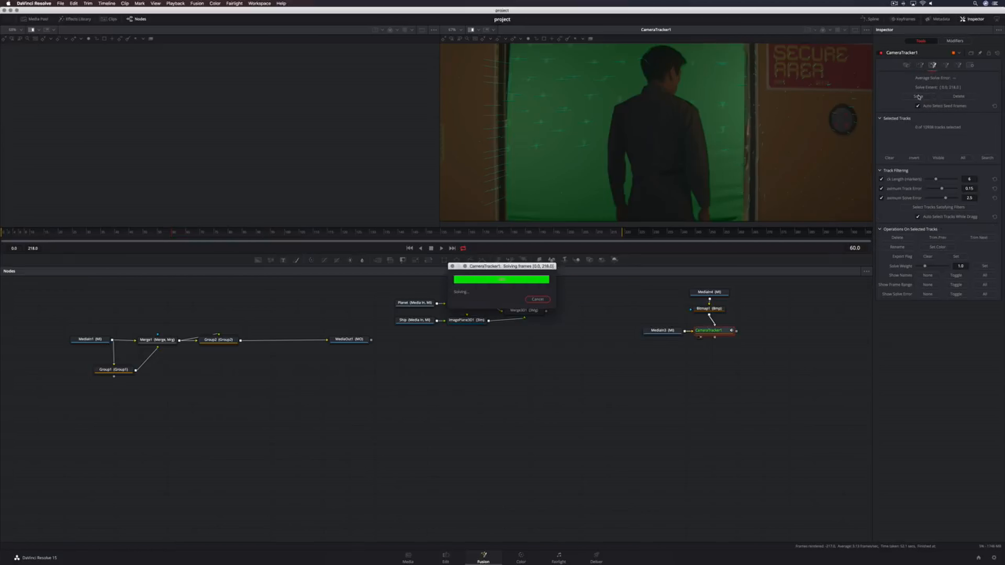
Export the solved camera tracker as a 3D scene with camera, point cloud and ground plane
click(945, 65)
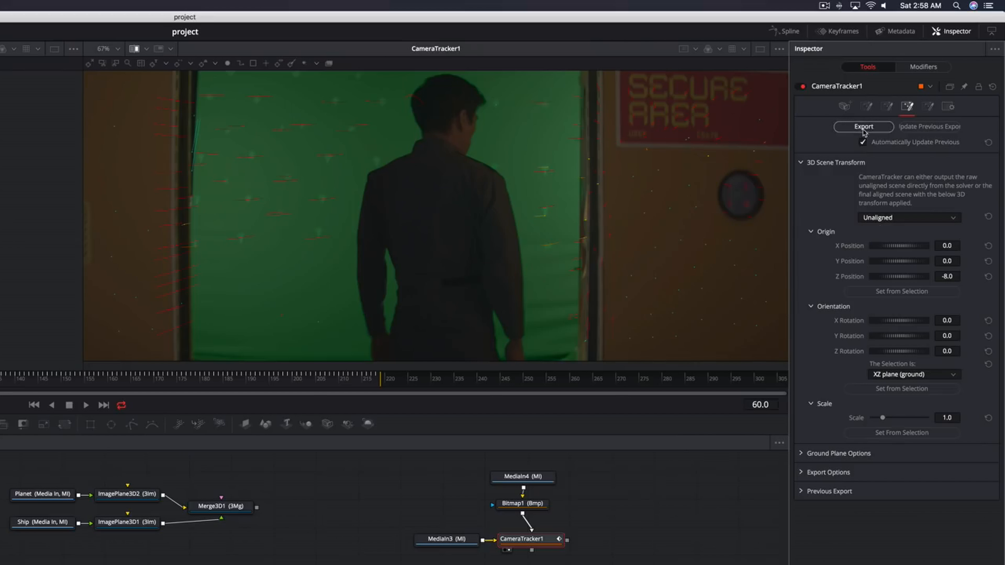
click(917, 78)
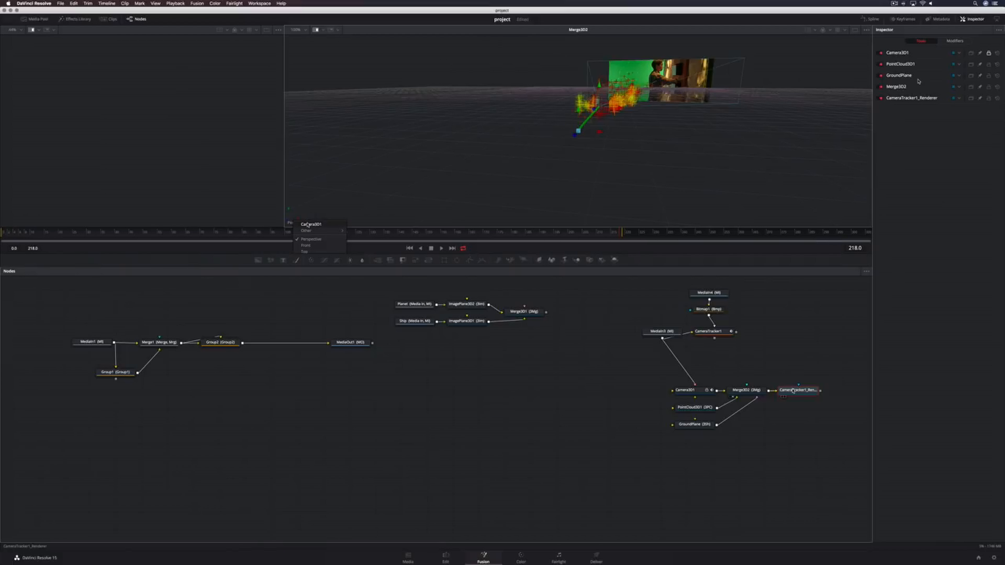
View the exported 3D scene through Camera3D1 and play it back to check the track
click(308, 225)
key(space)
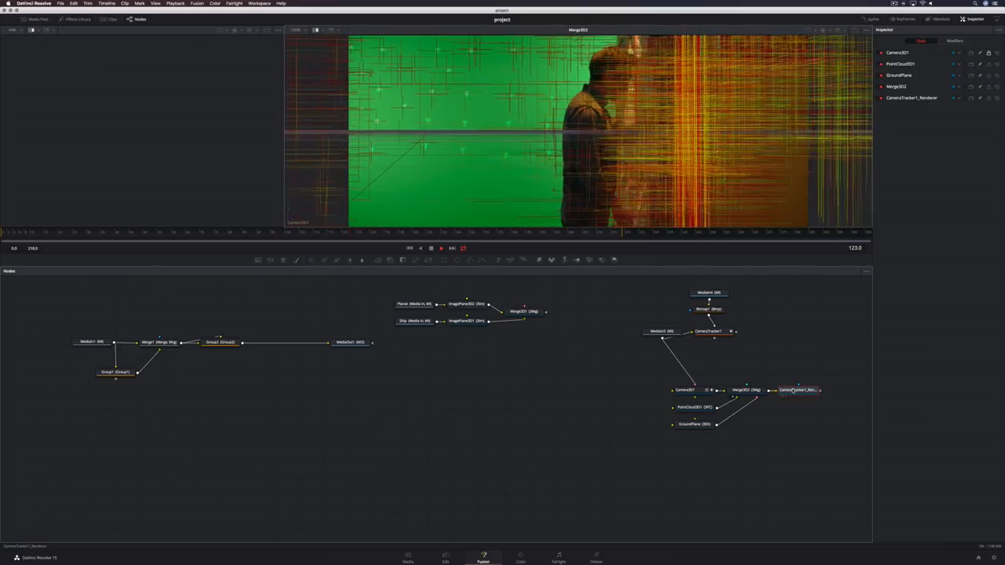
click(793, 391)
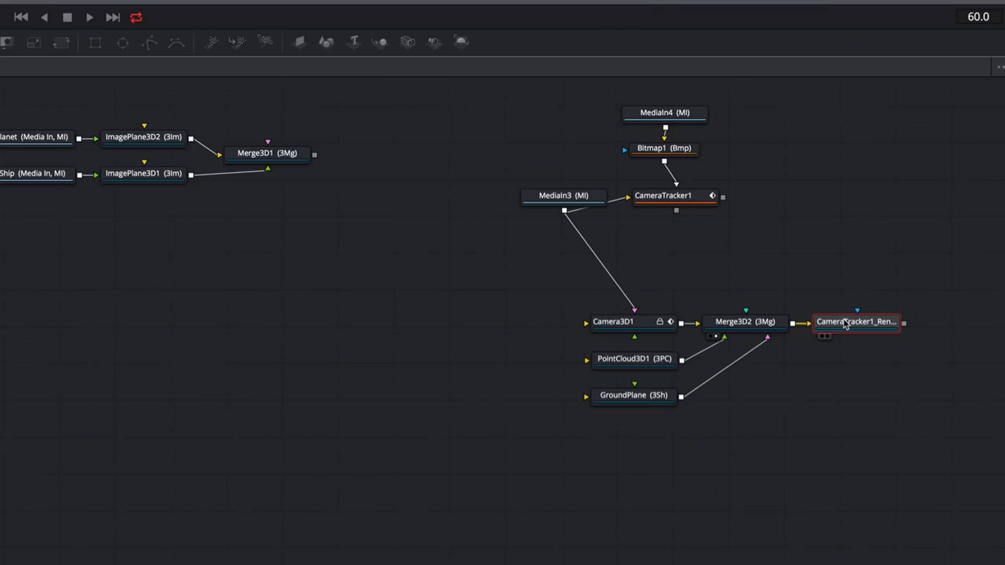
Connect Camera3D1's output into Merge3D1 with the planet and ship image planes
click(643, 323)
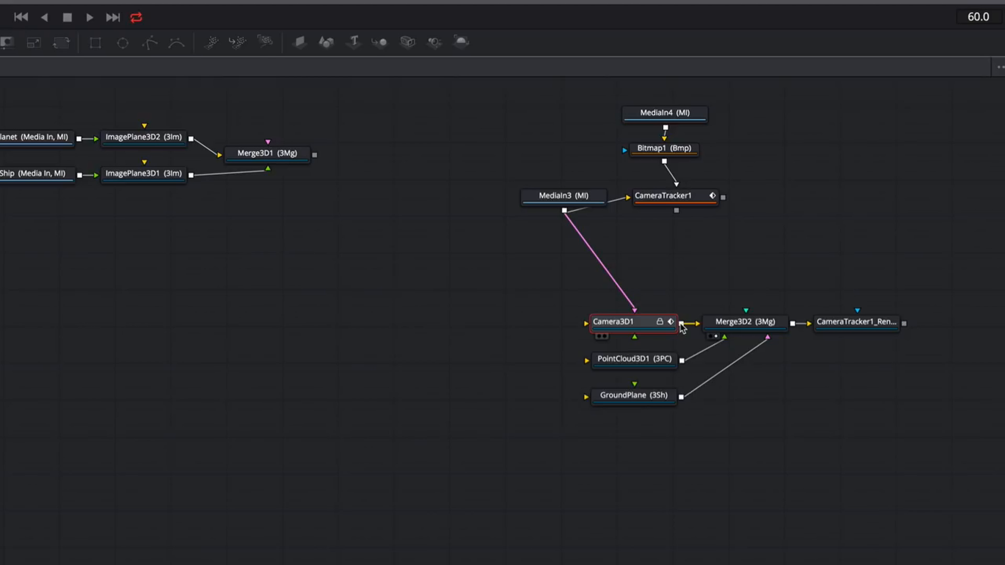
drag(681, 323, 289, 156)
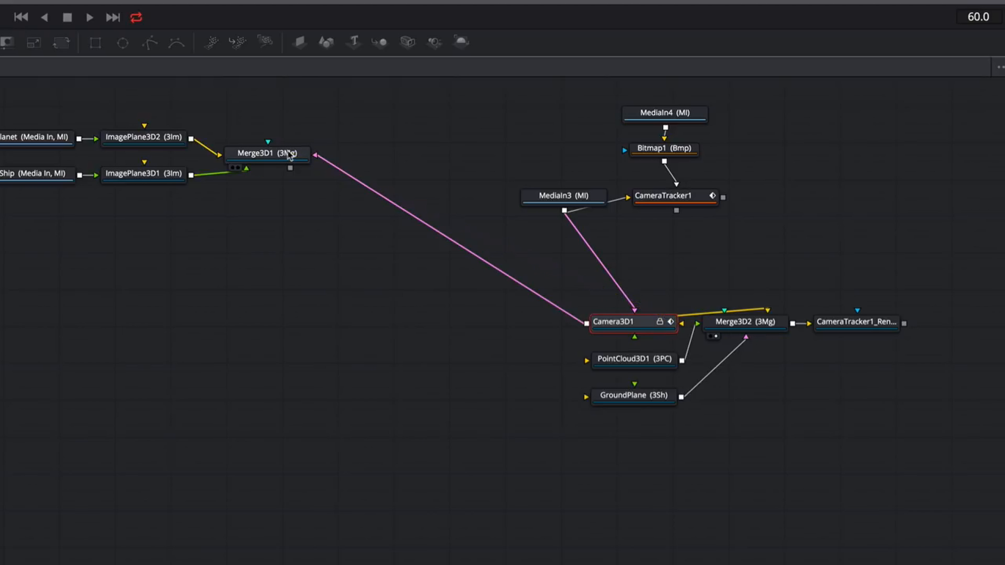
click(288, 155)
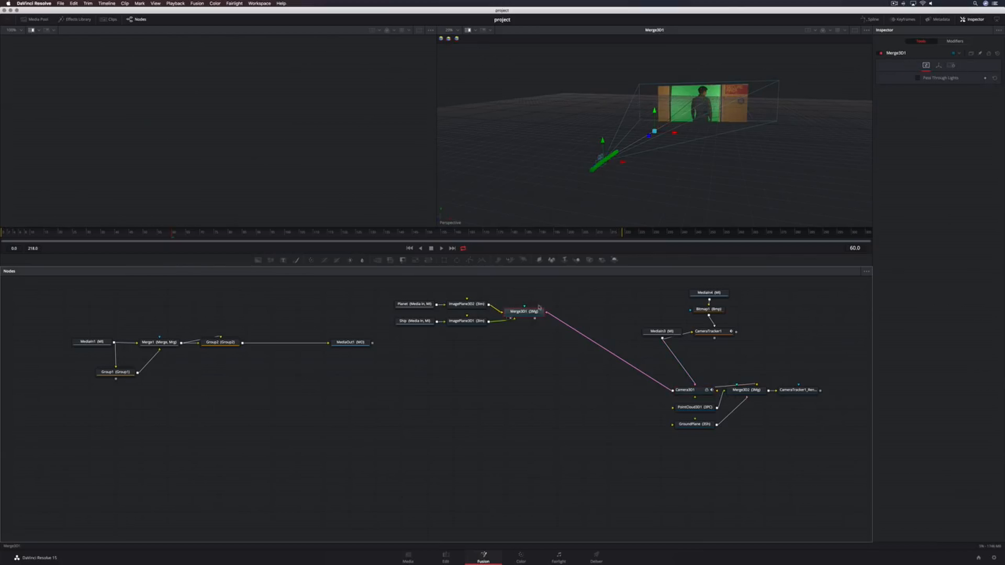
Select the exported camera tracker nodes and collapse them into a group
scroll(621, 182, left, 5)
scroll(621, 182, right, 5)
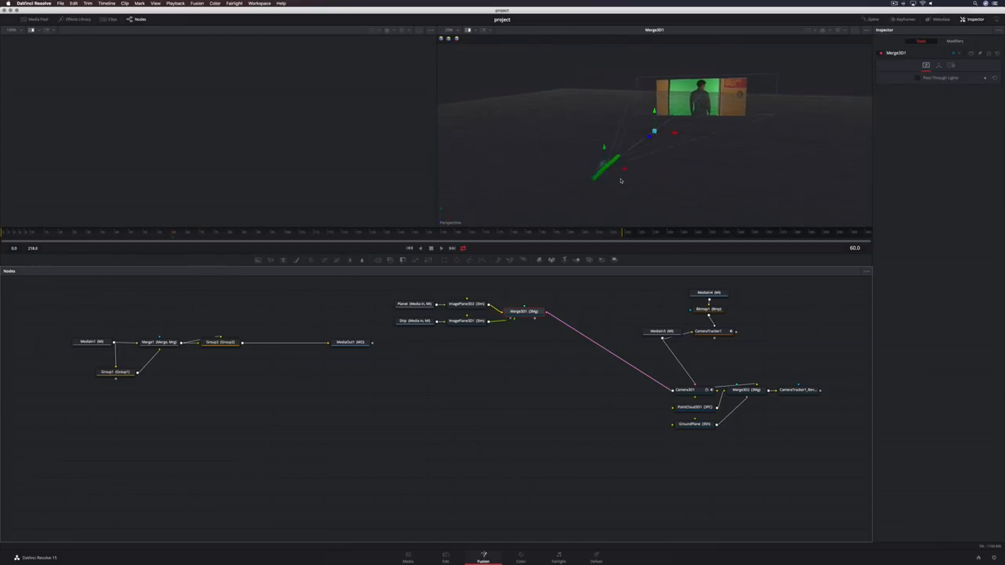
scroll(621, 181, down, 3)
drag(628, 284, 807, 468)
key(super+g)
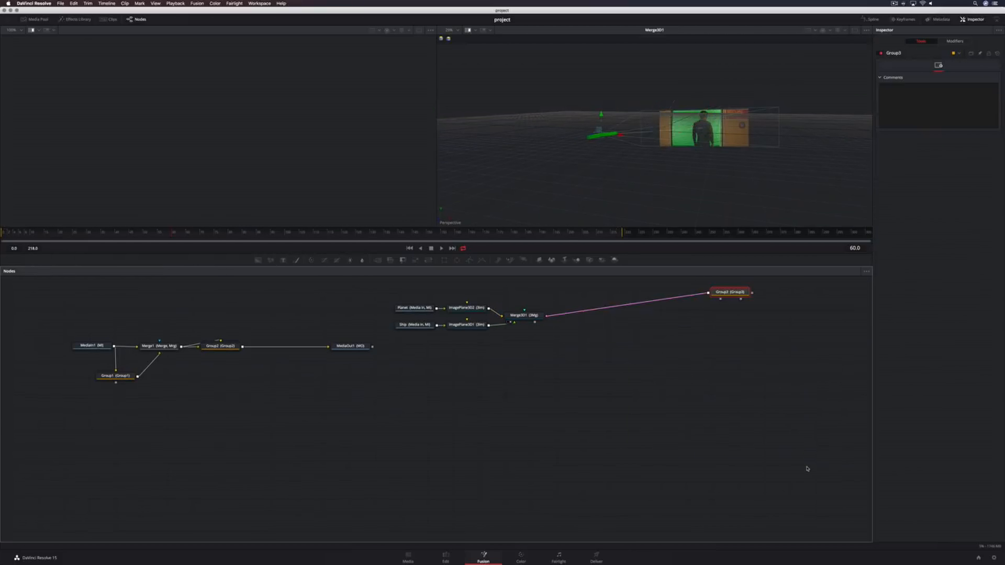
Add a Renderer 3D node after Merge3D1
click(532, 317)
key(shift+space)
text(rend)
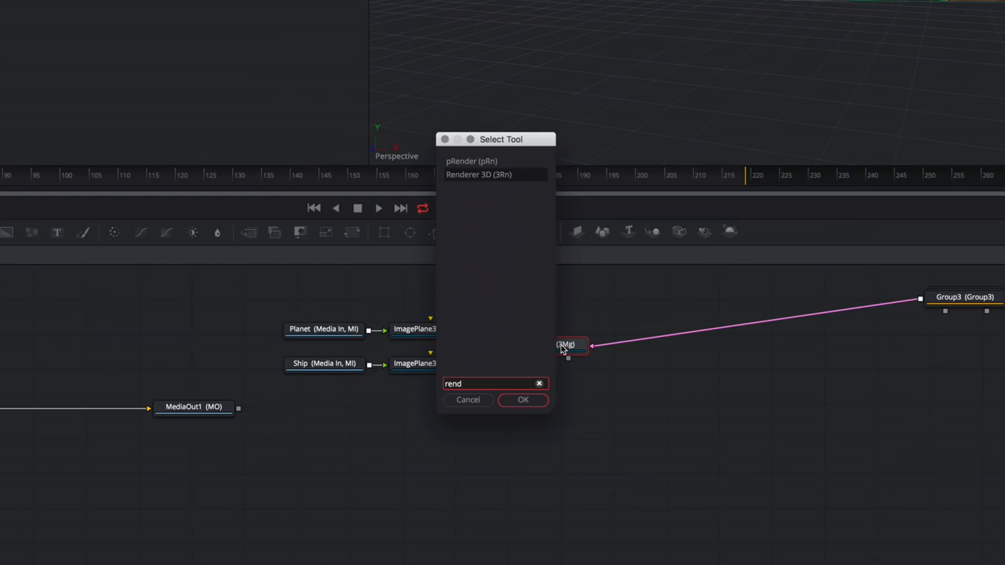
key(Return)
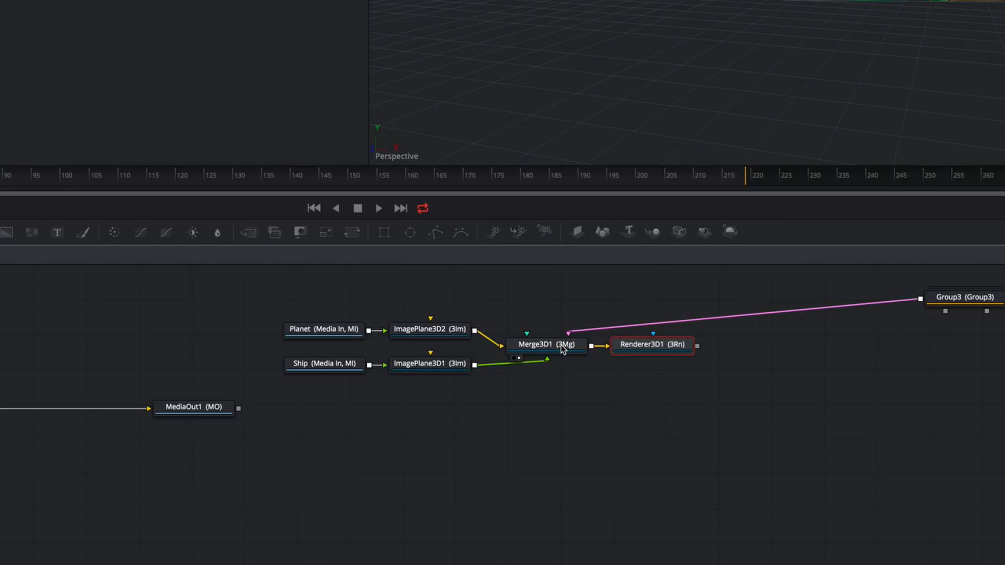
click(648, 345)
drag(650, 348, 675, 347)
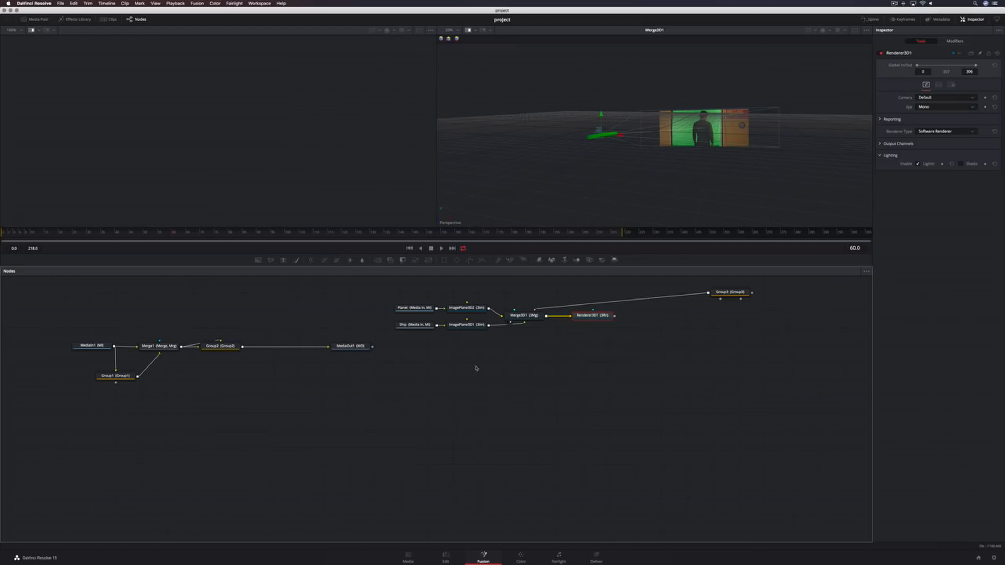
Move the main MediaIn1 chain and merge the Renderer3D1 output into the main line before MediaOut1
drag(71, 321, 355, 407)
drag(350, 352, 751, 383)
click(669, 384)
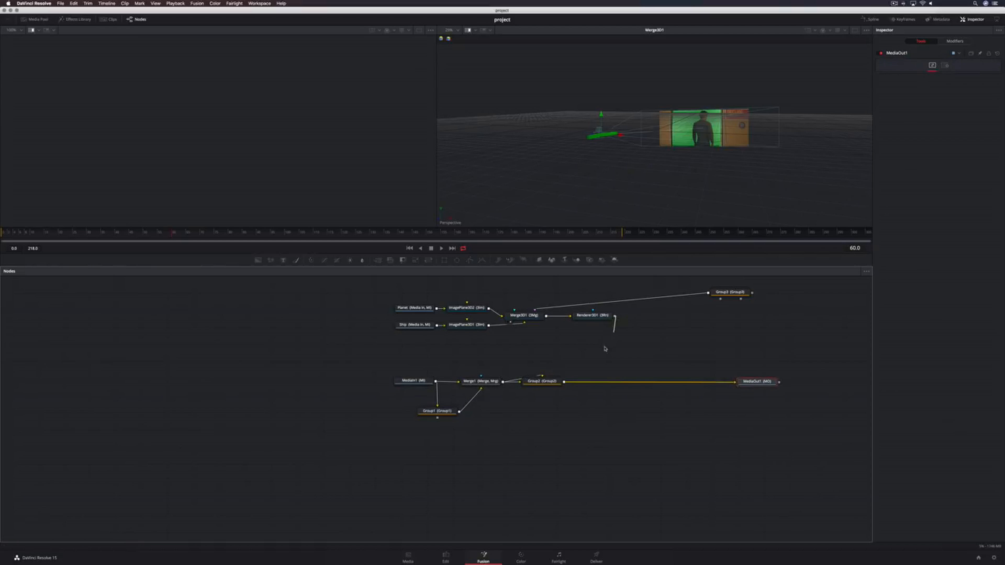
drag(615, 317, 567, 383)
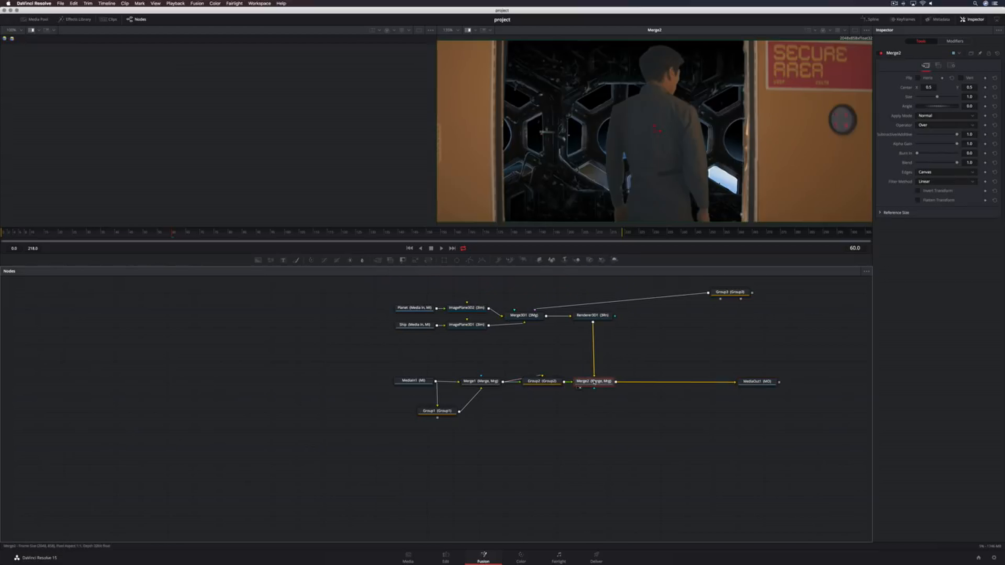
Show Merge3D1 in the first viewer and reposition the ship image plane in the 3D scene
click(529, 317)
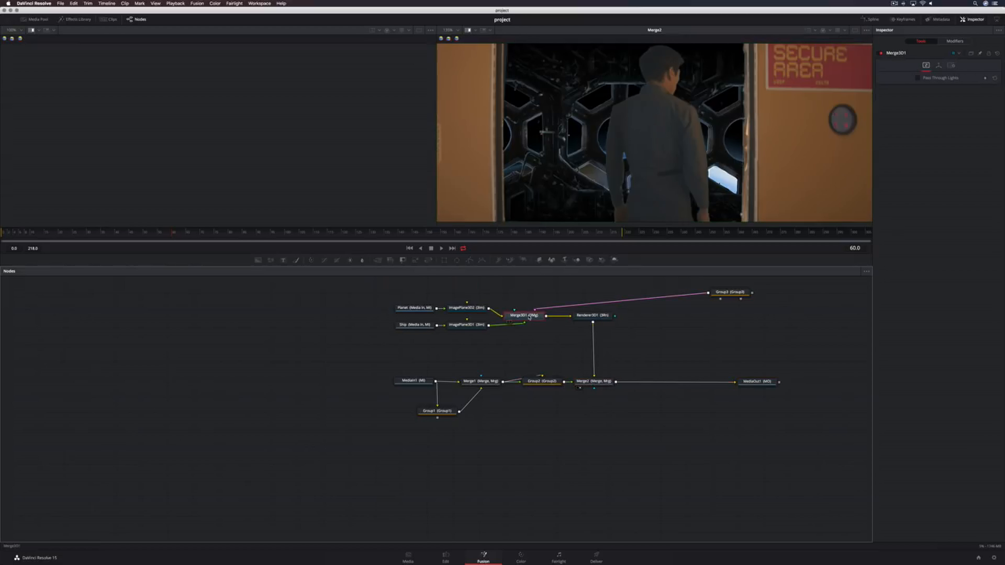
key(1)
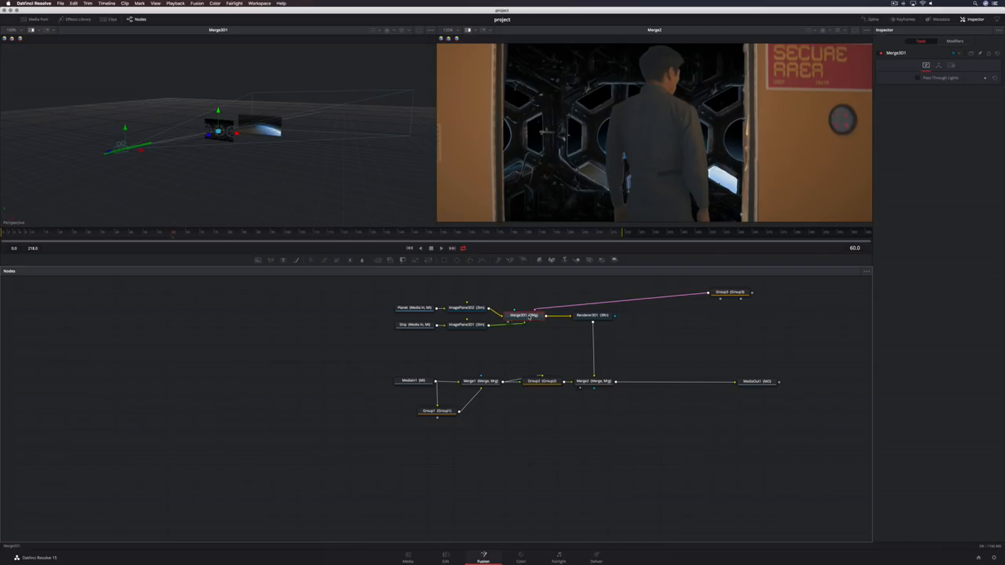
click(463, 309)
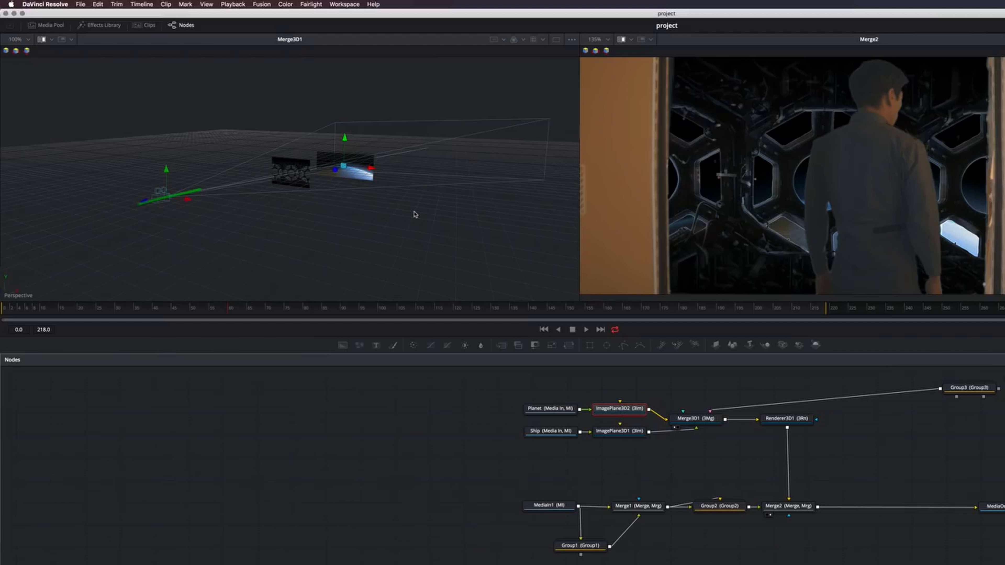
scroll(310, 162, up, 4)
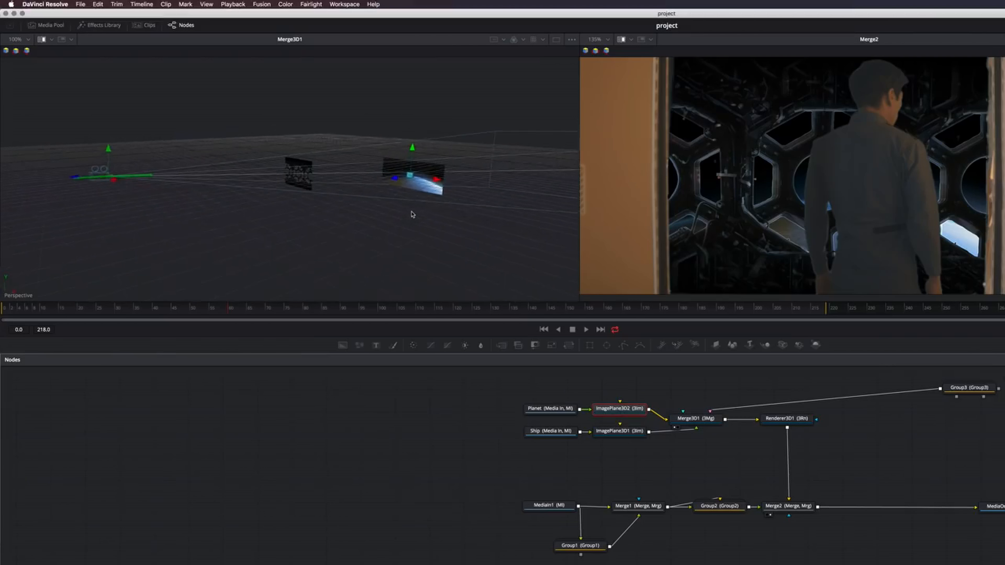
drag(412, 147, 412, 151)
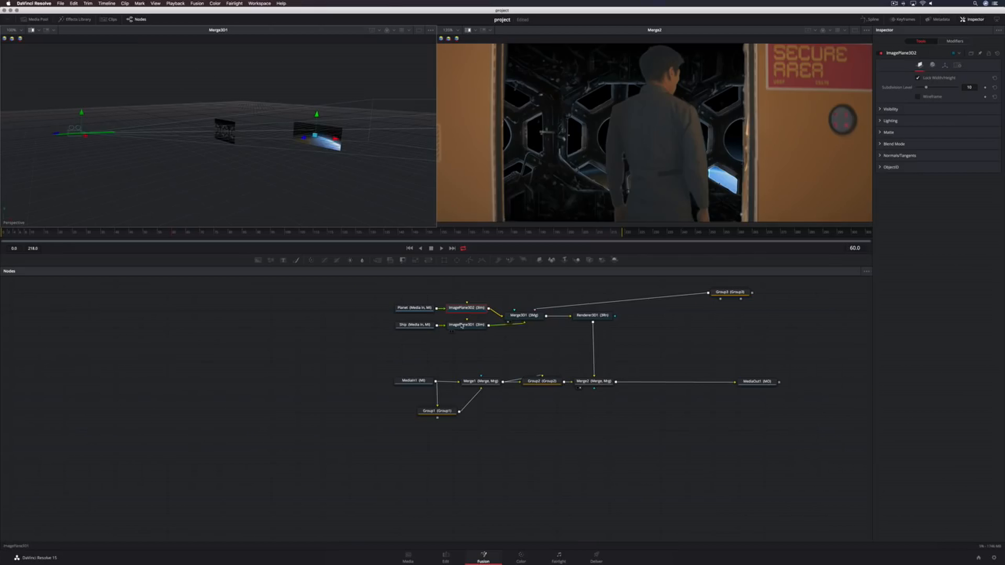
click(461, 325)
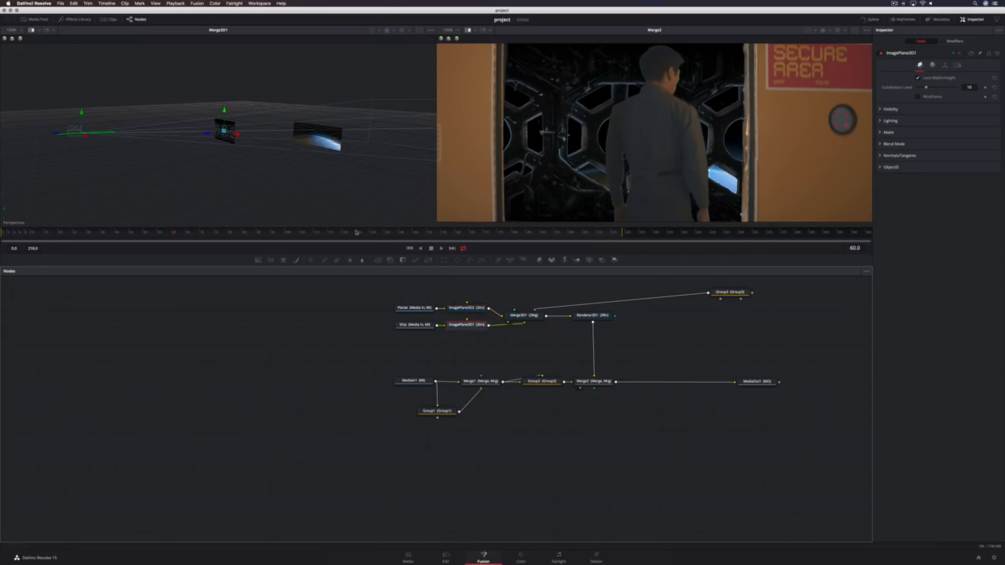
drag(217, 138, 232, 113)
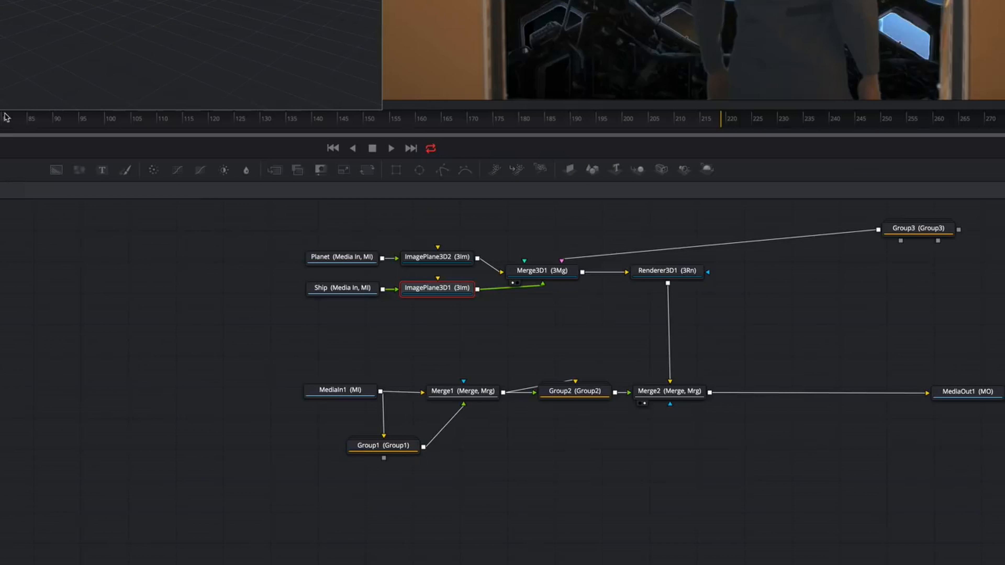
Insert a Color Corrector after Group2 and lower its gamma to about 0.7
drag(265, 350, 575, 467)
drag(579, 396, 433, 397)
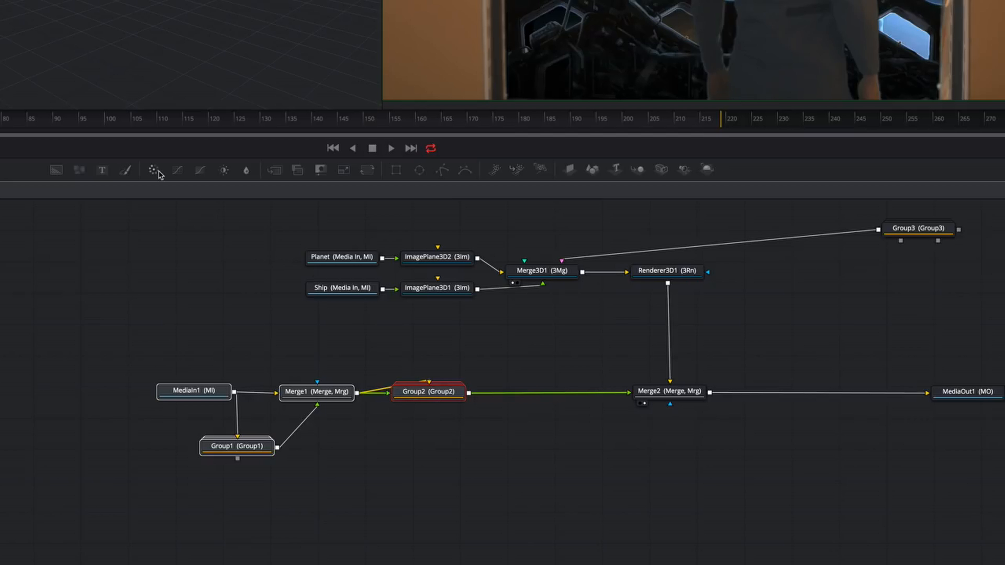
drag(156, 170, 540, 391)
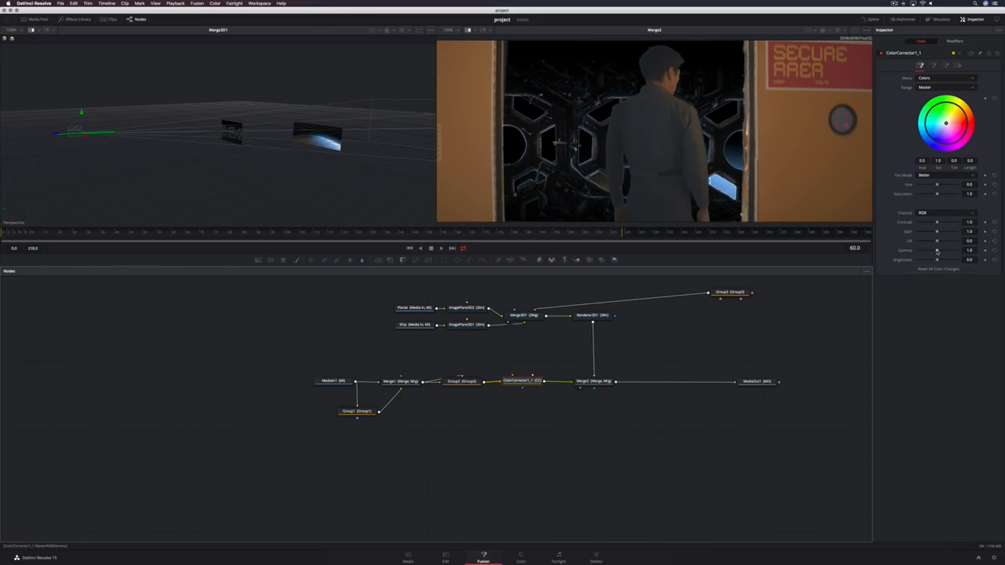
drag(936, 251, 931, 253)
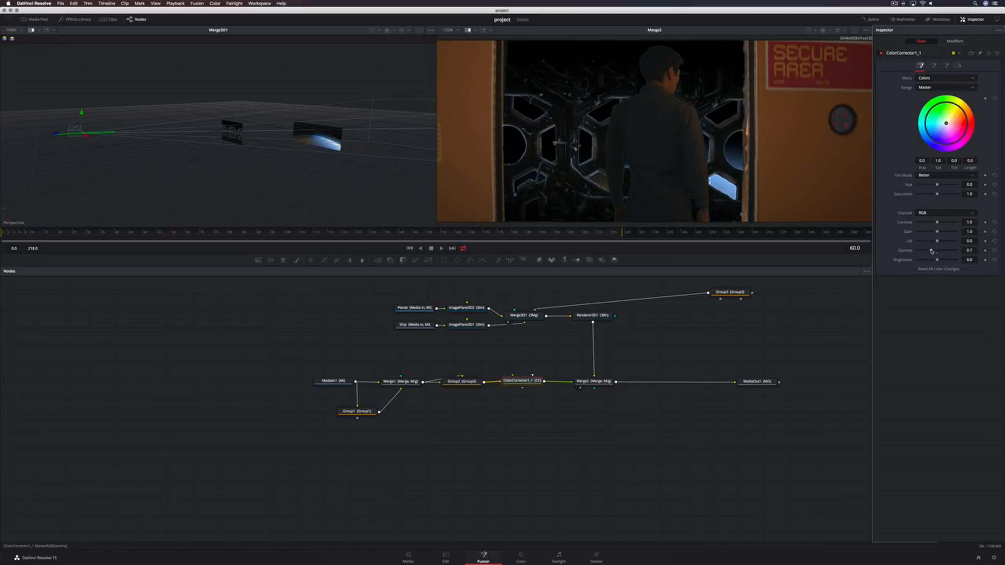
Add a second Color Corrector between Merge2 and MediaOut1, tint its color wheel slightly and raise gain to 1.25
click(945, 124)
drag(311, 260, 662, 382)
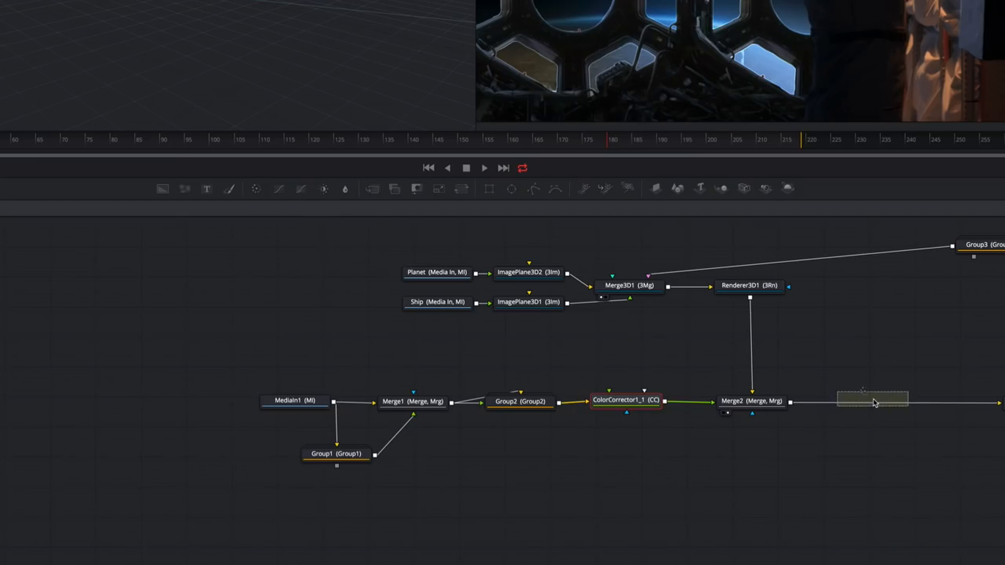
drag(873, 403, 873, 403)
drag(903, 201, 901, 204)
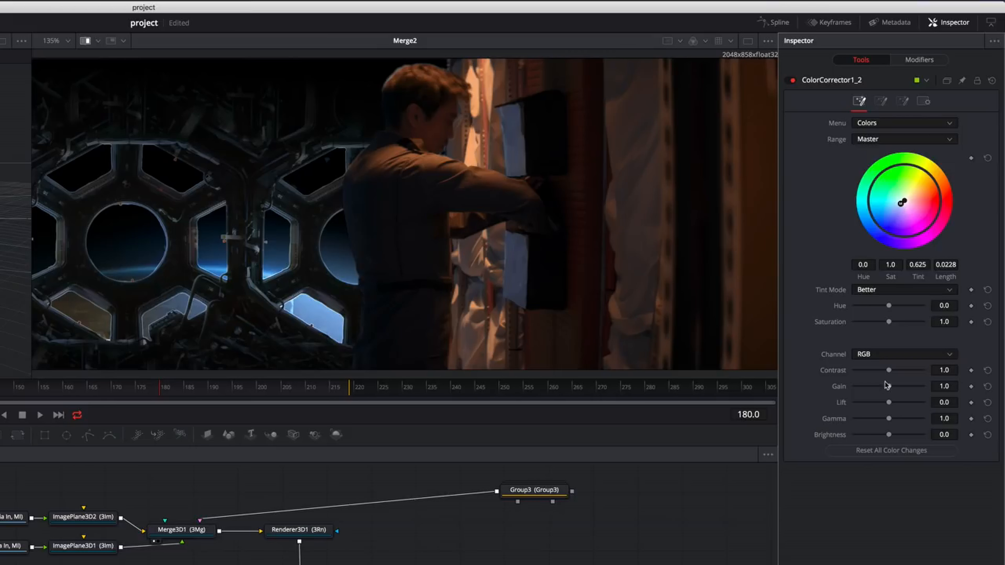
drag(888, 385, 890, 386)
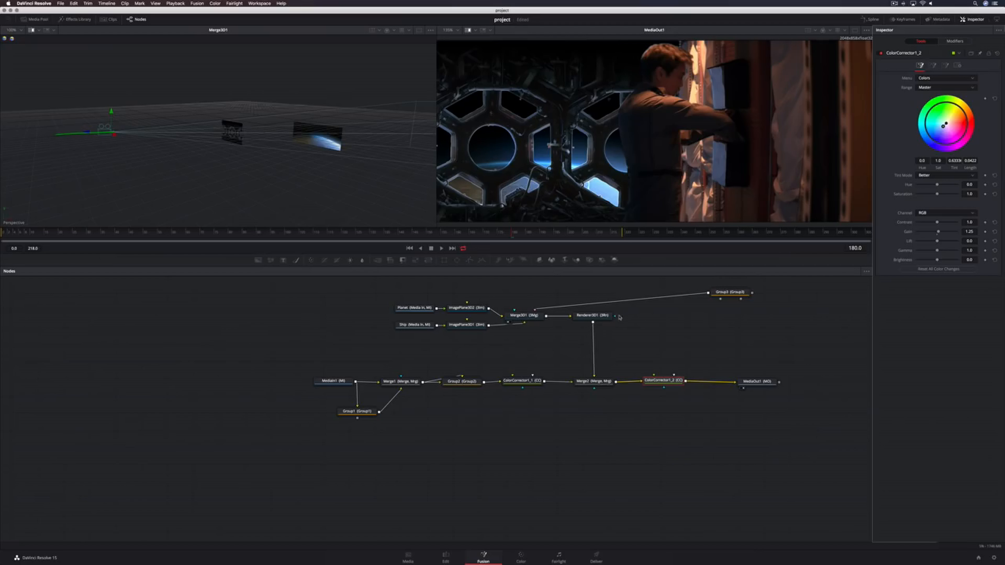
Insert a Defocus node after Renderer3D1
click(603, 316)
key(shift+space)
text(def)
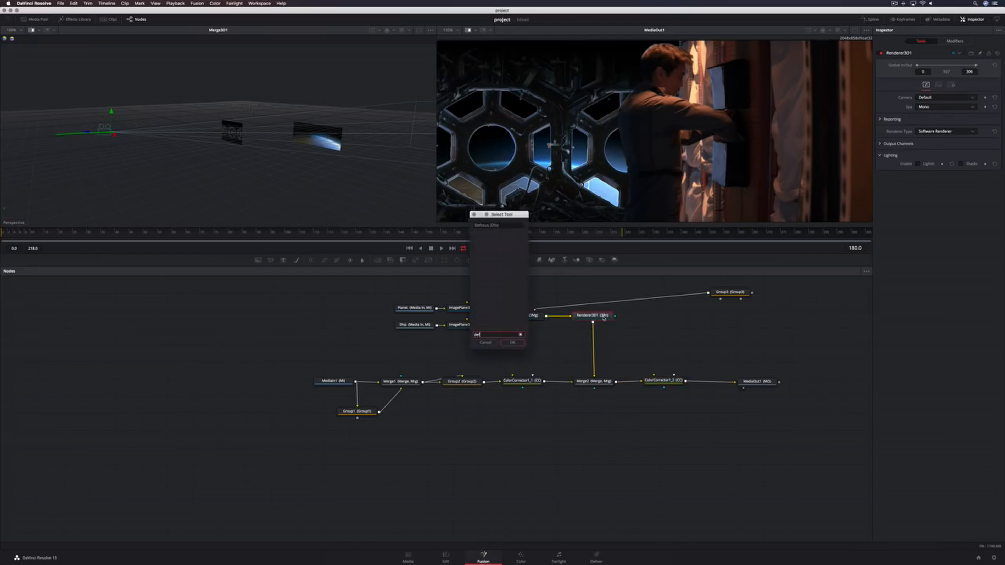
key(Return)
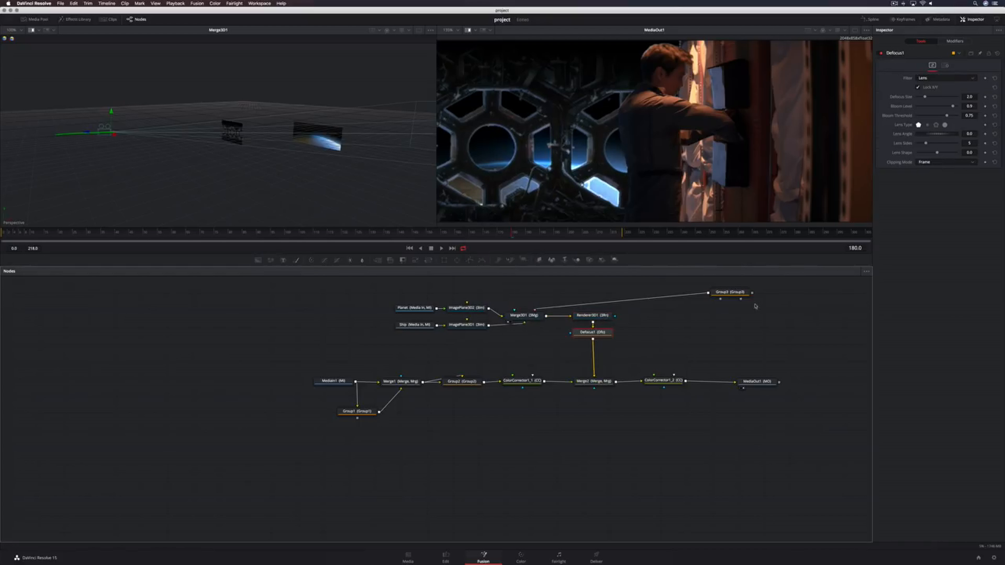
Set the Defocus Size to 1
click(968, 97)
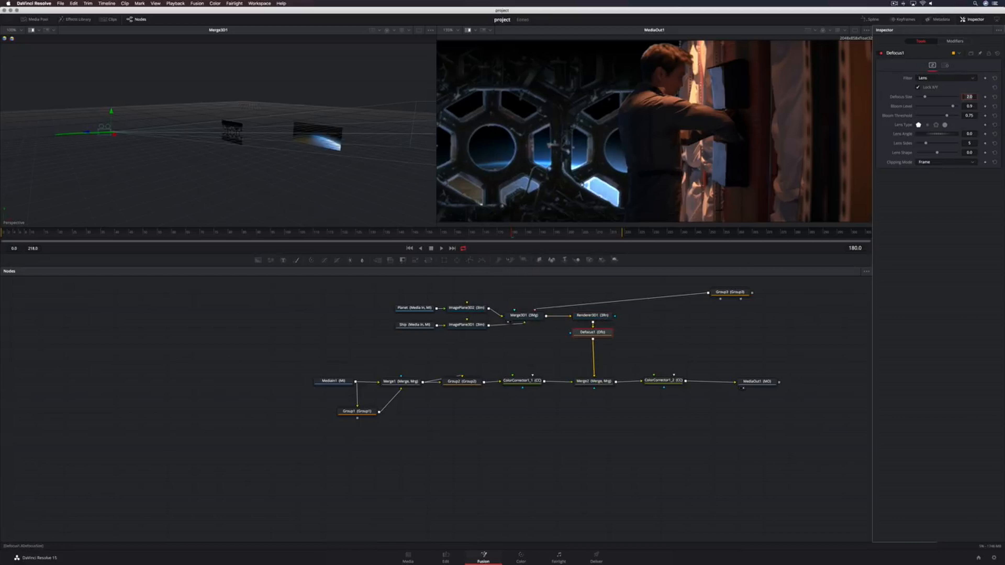
text(1)
key(Tab)
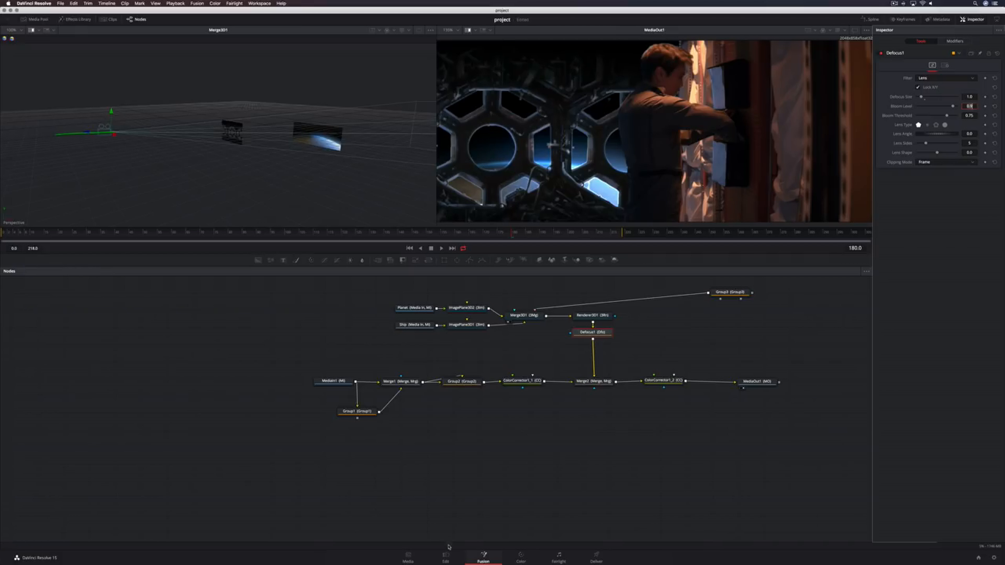
Switch to the Edit page and play back the timeline
click(445, 555)
key(space)
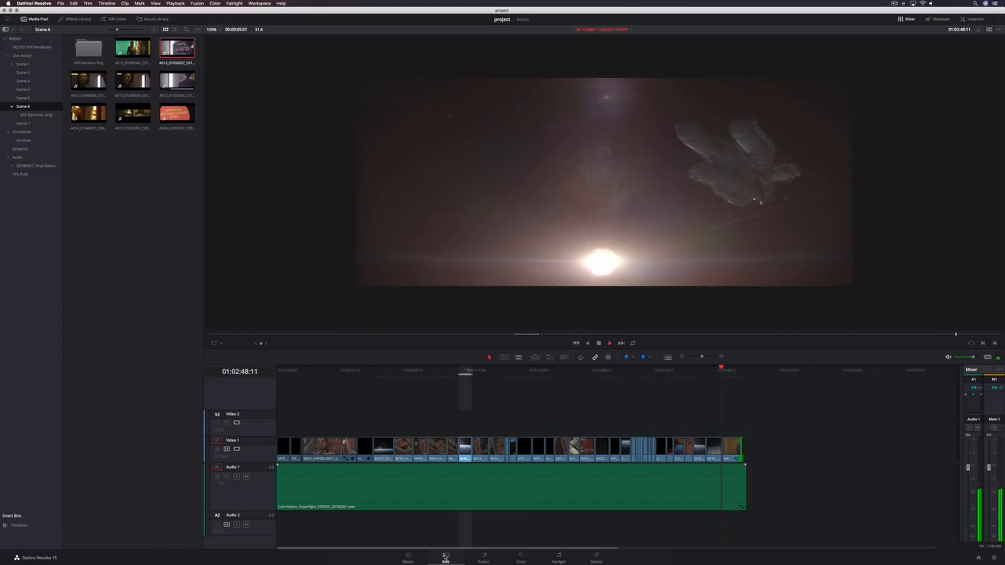